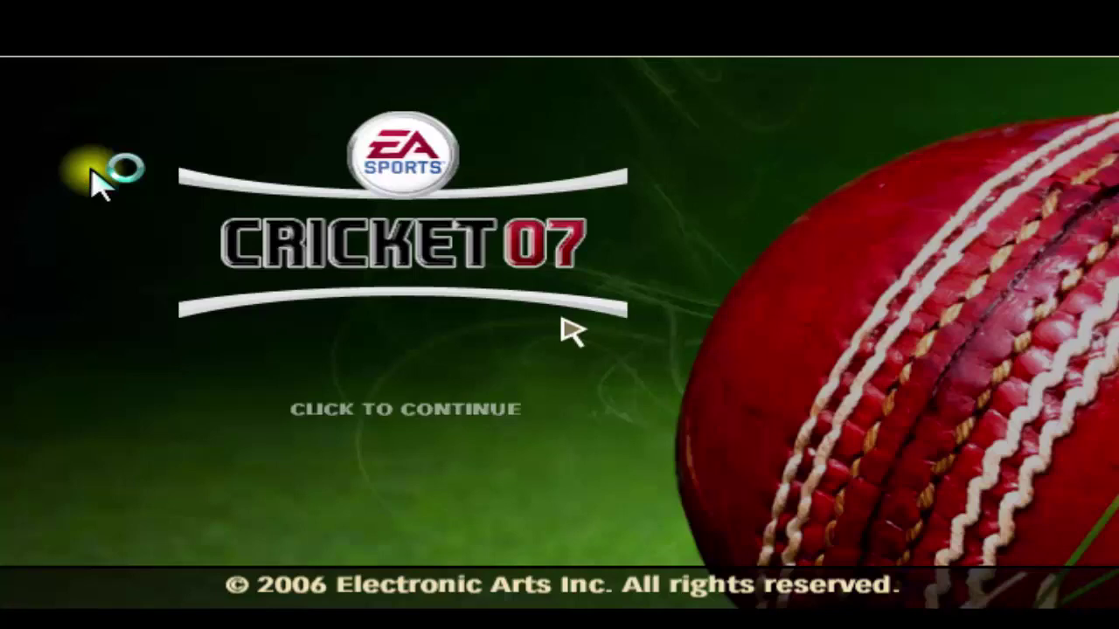
- Enter the game without saving a profile and open the My Cricket section
{"action": "key", "text": "Return"}
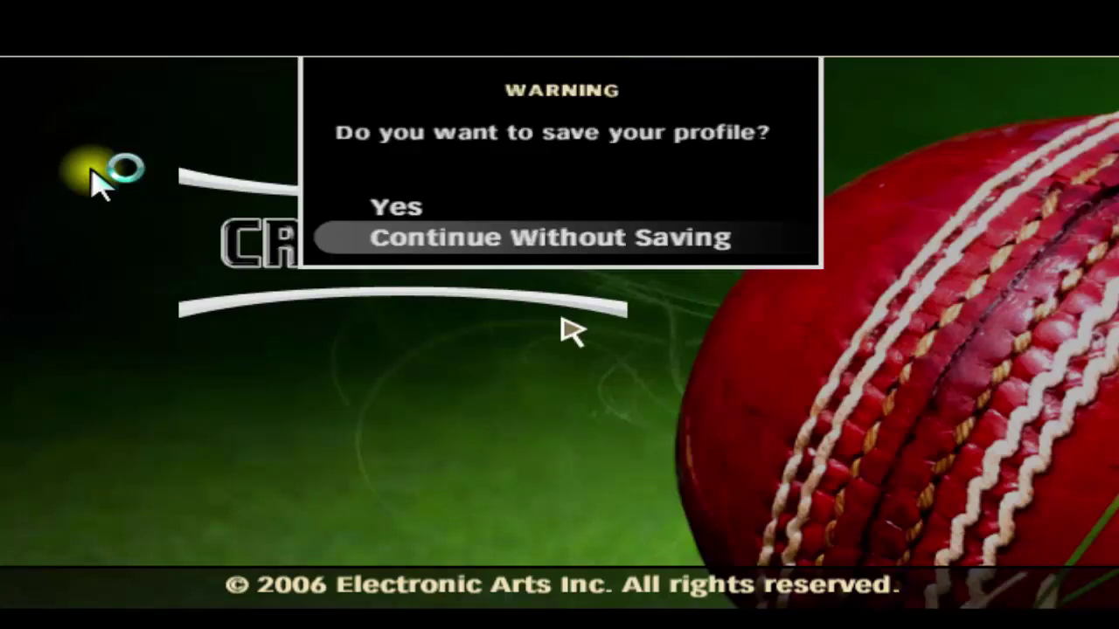
{"action": "key", "text": "Return"}
{"action": "key", "text": "Up"}
{"action": "key", "text": "Up"}
{"action": "key", "text": "Up"}
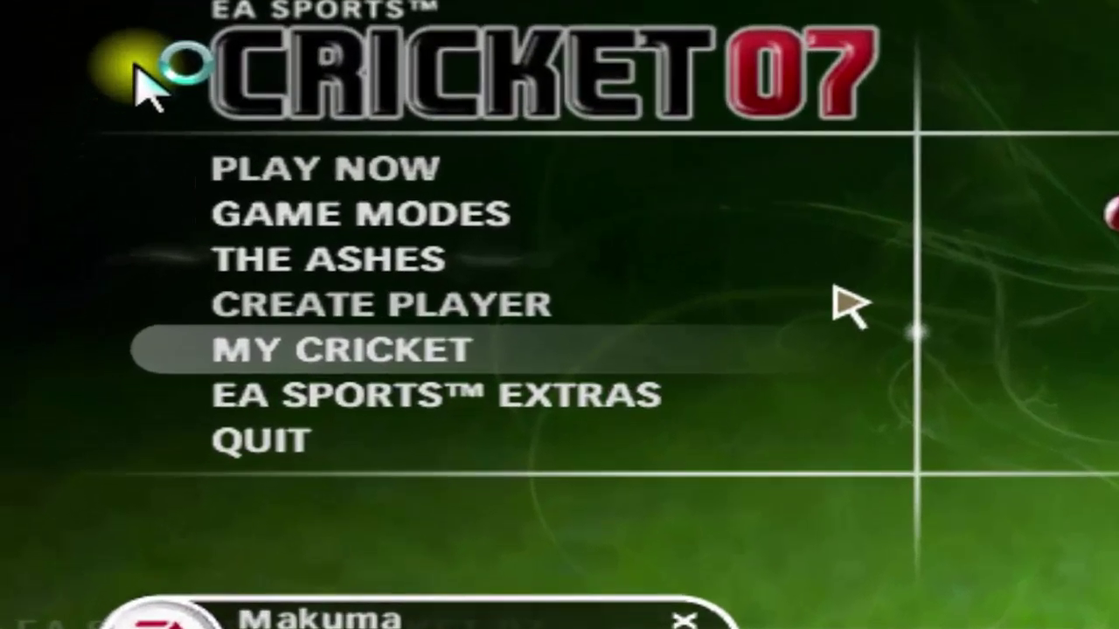
{"action": "key", "text": "Return"}
- Save a new roster named "test" to the PC hard disk
{"action": "key", "text": "Up"}
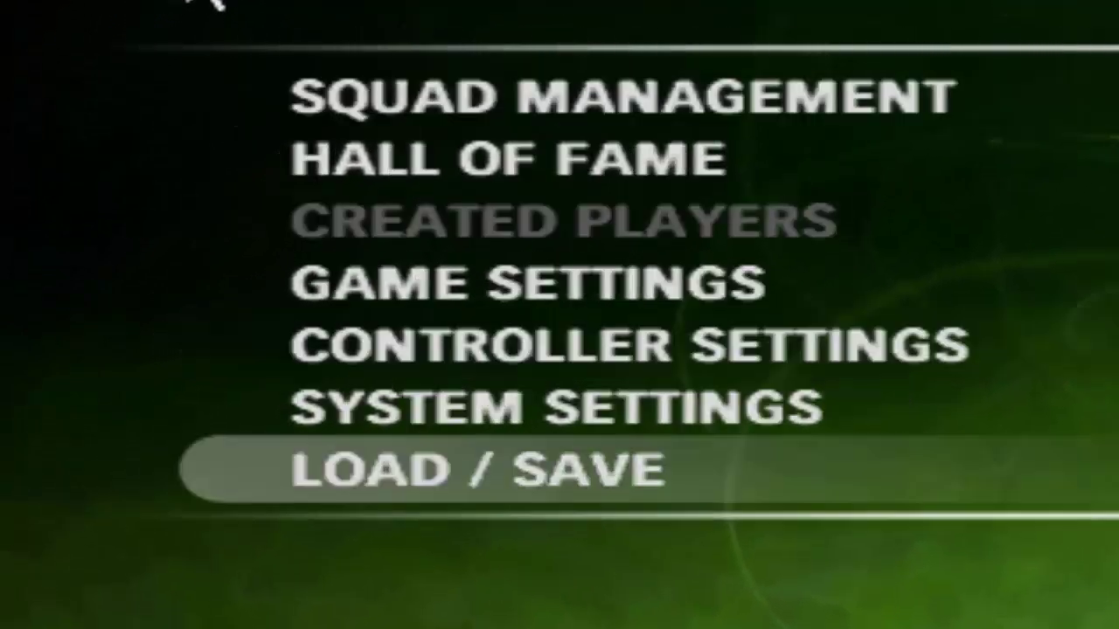
{"action": "key", "text": "Return"}
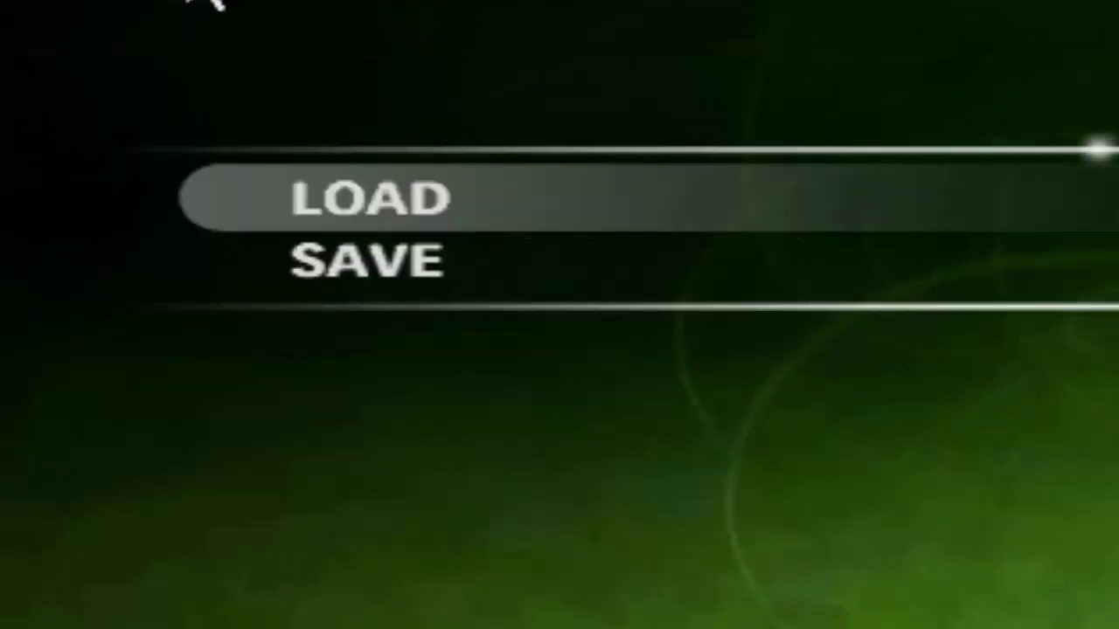
{"action": "key", "text": "Down"}
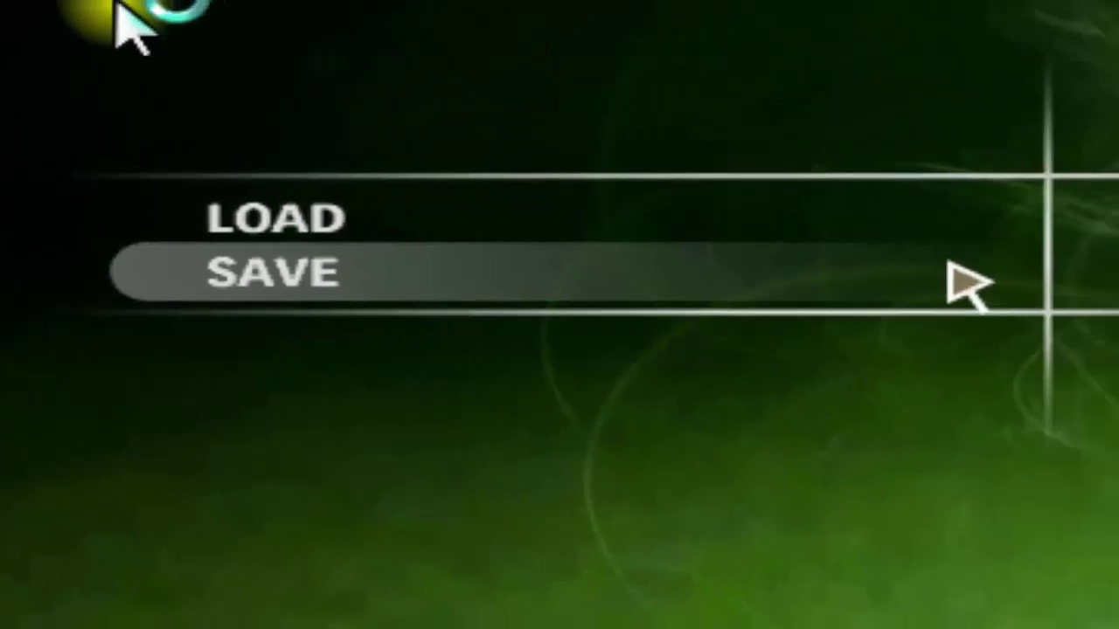
{"action": "left_click", "coordinate": [962, 282]}
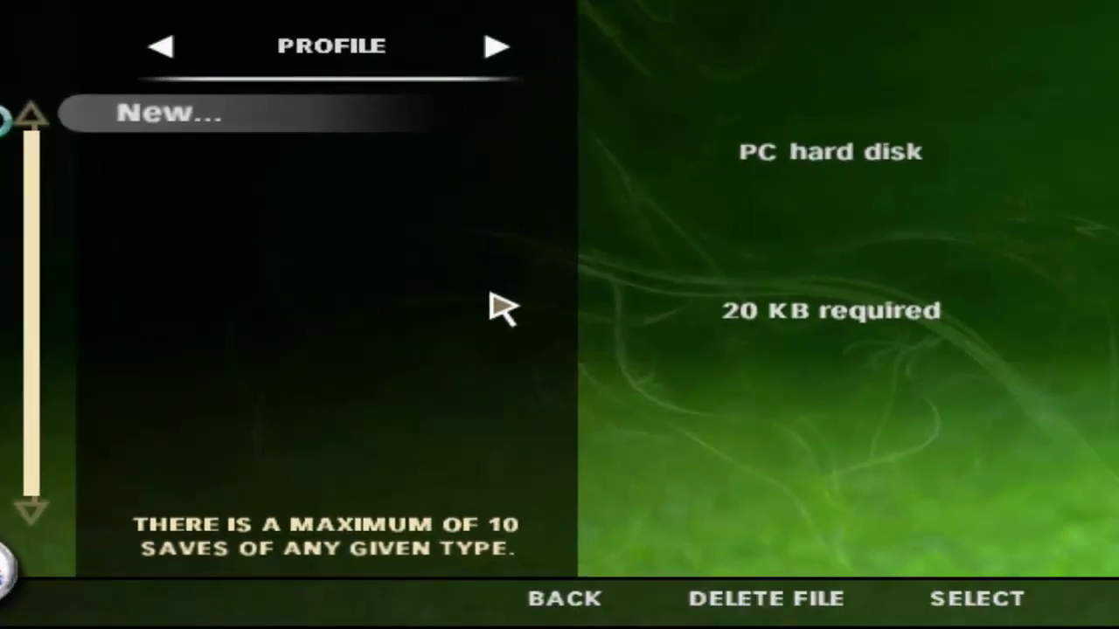
{"action": "key", "text": "Right"}
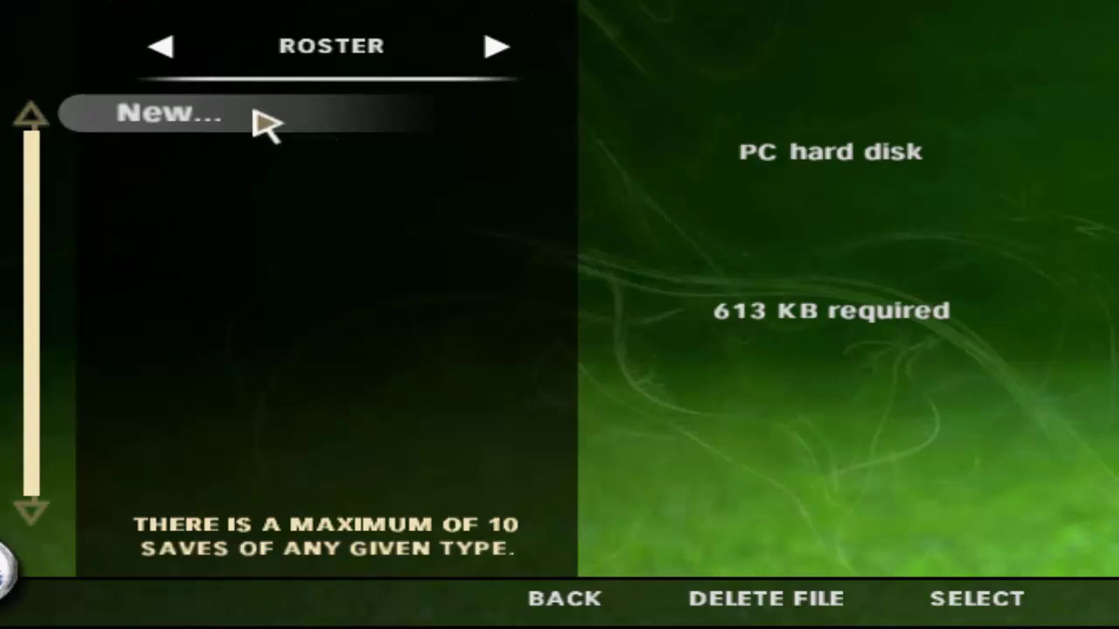
{"action": "left_click", "coordinate": [984, 600]}
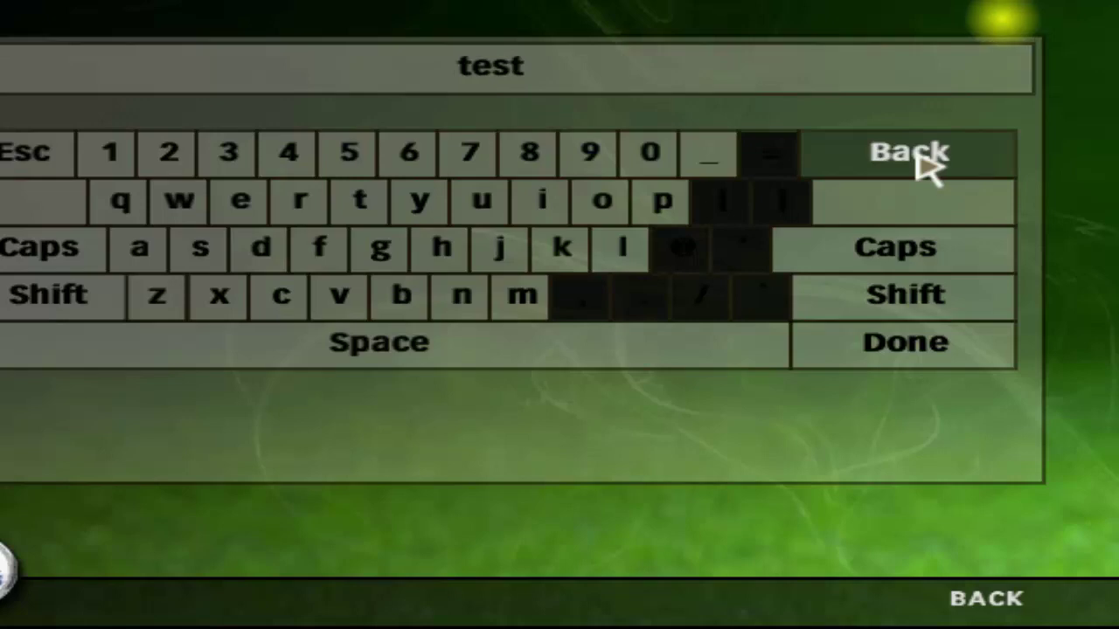
{"action": "left_click", "coordinate": [918, 336]}
{"action": "left_click", "coordinate": [532, 175]}
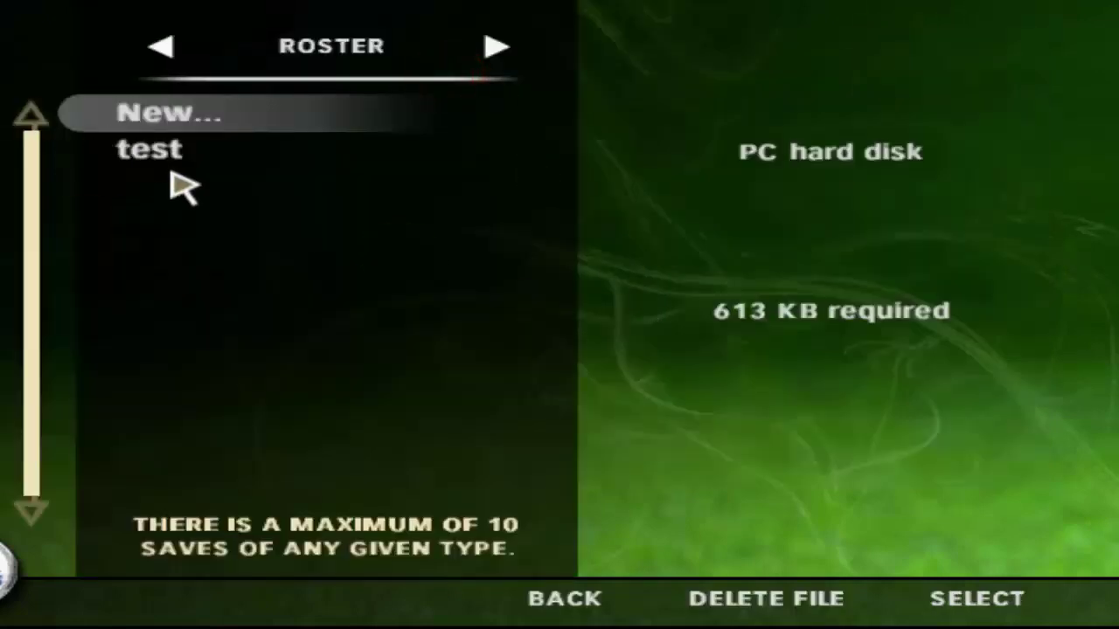
- Leave the roster saves and return to the game's main menu
{"action": "left_click", "coordinate": [575, 600]}
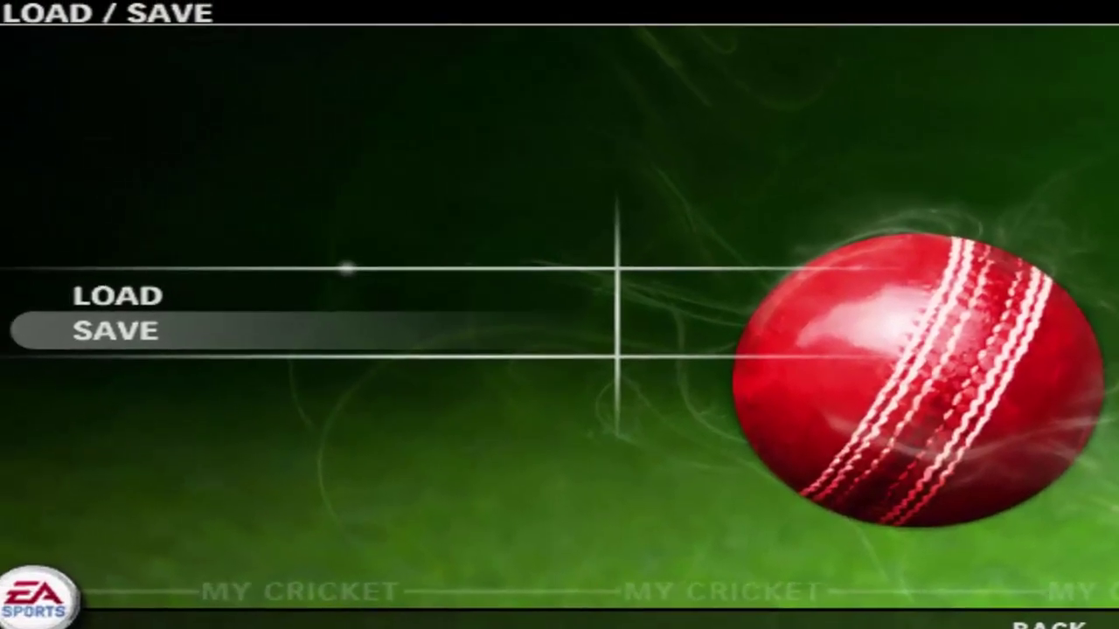
{"action": "left_click", "coordinate": [1047, 623]}
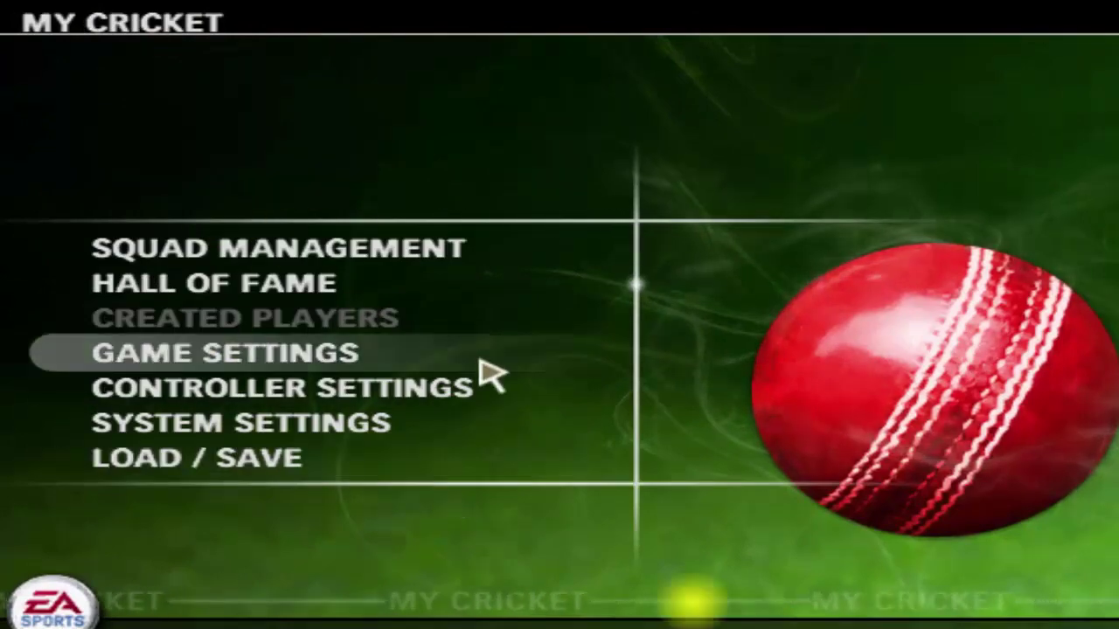
{"action": "left_click", "coordinate": [727, 614]}
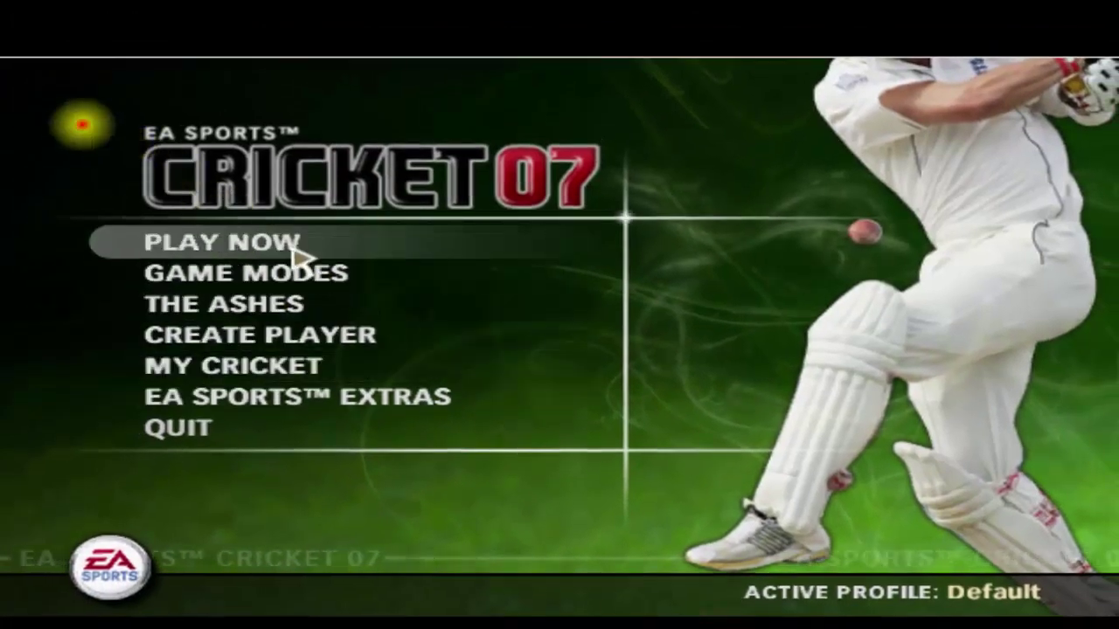
- Set up a quick match of South Africa against Pakistan with the default stadium settings and inspect Pakistan's player selections
{"action": "left_click", "coordinate": [295, 249]}
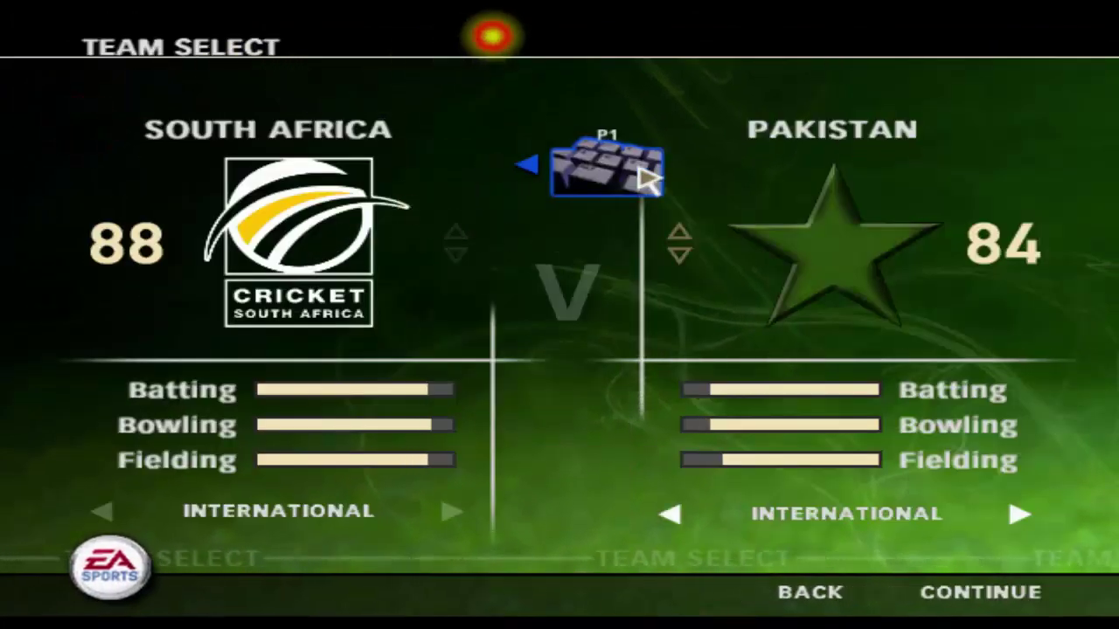
{"action": "left_click", "coordinate": [995, 603]}
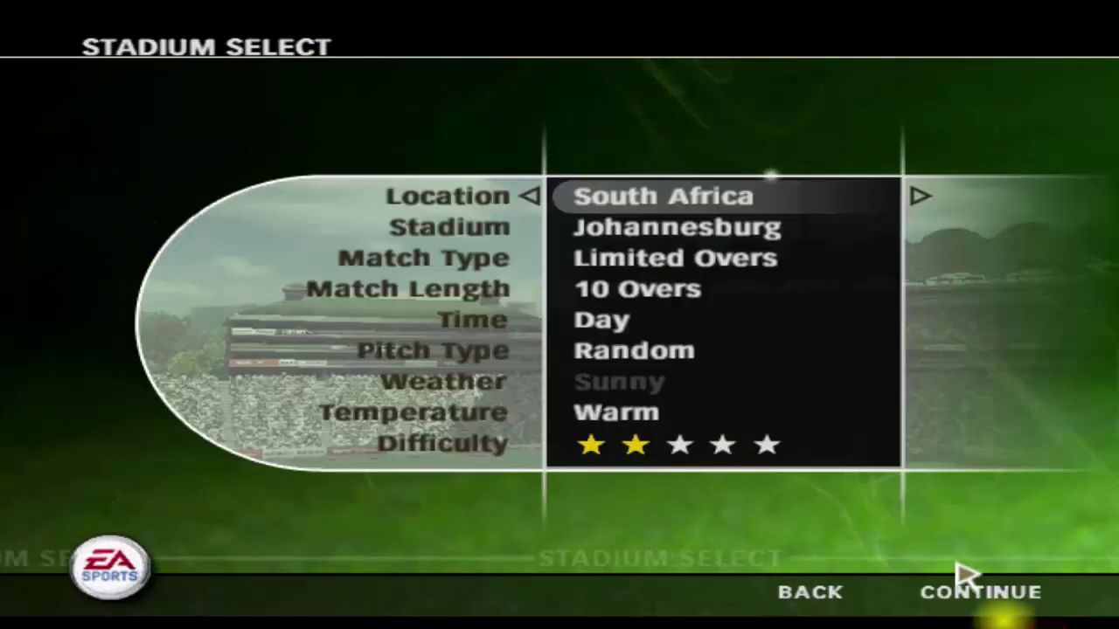
{"action": "left_click", "coordinate": [974, 582]}
{"action": "left_click", "coordinate": [990, 591]}
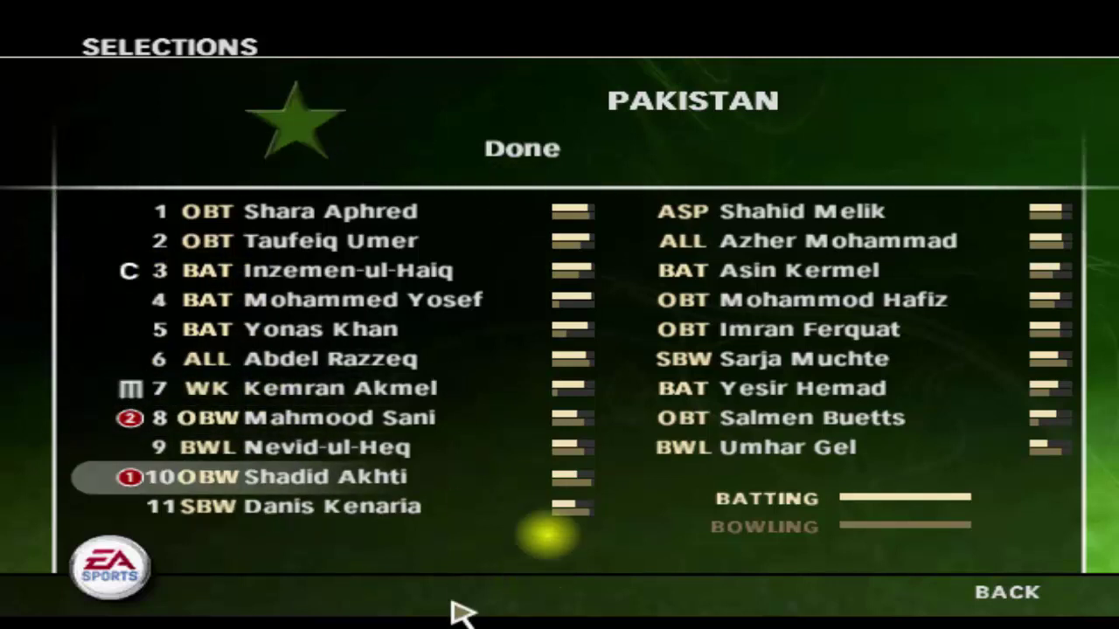
- Back out of the match setup and quit Cricket 07 to the desktop
{"action": "left_click", "coordinate": [1014, 601]}
{"action": "left_click", "coordinate": [831, 603]}
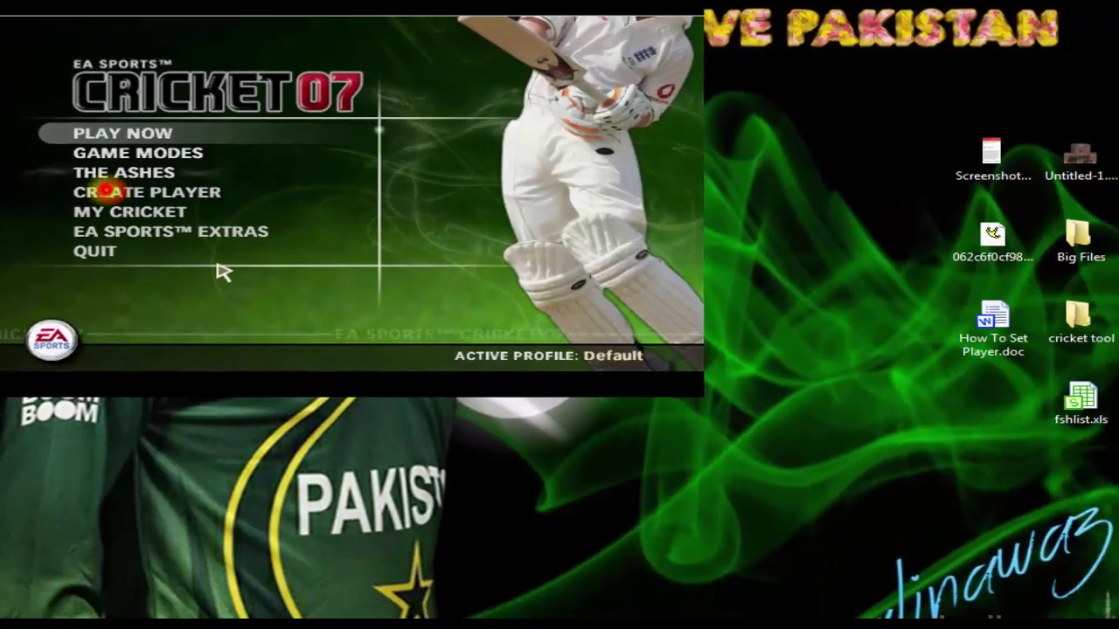
{"action": "left_click", "coordinate": [210, 264]}
{"action": "left_click", "coordinate": [249, 187]}
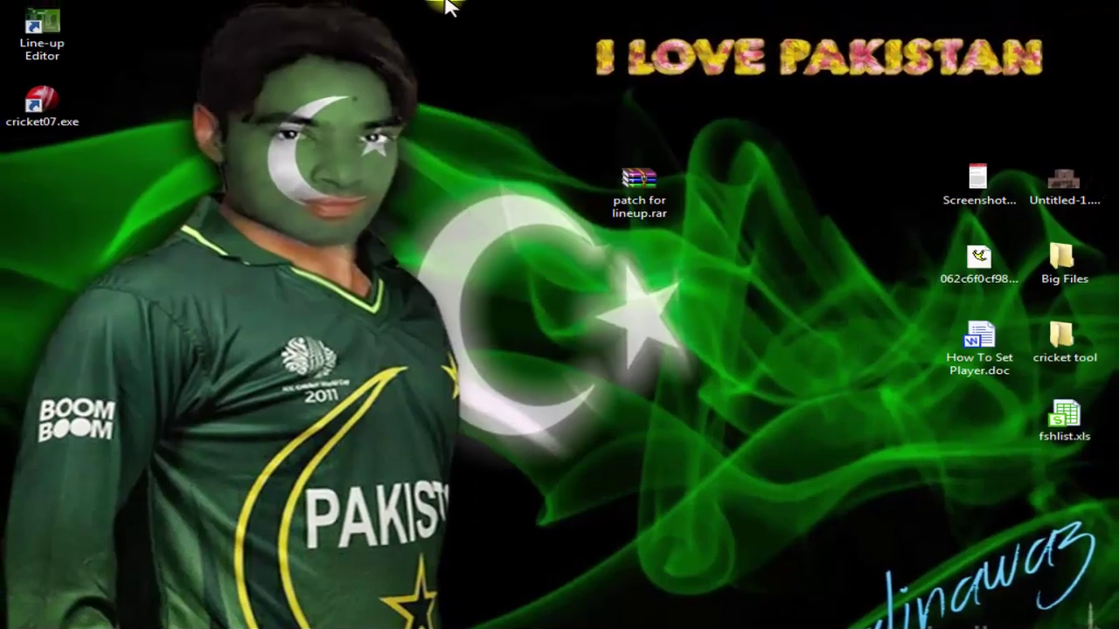
{"action": "right_click", "coordinate": [251, 145]}
{"action": "left_click", "coordinate": [311, 203]}
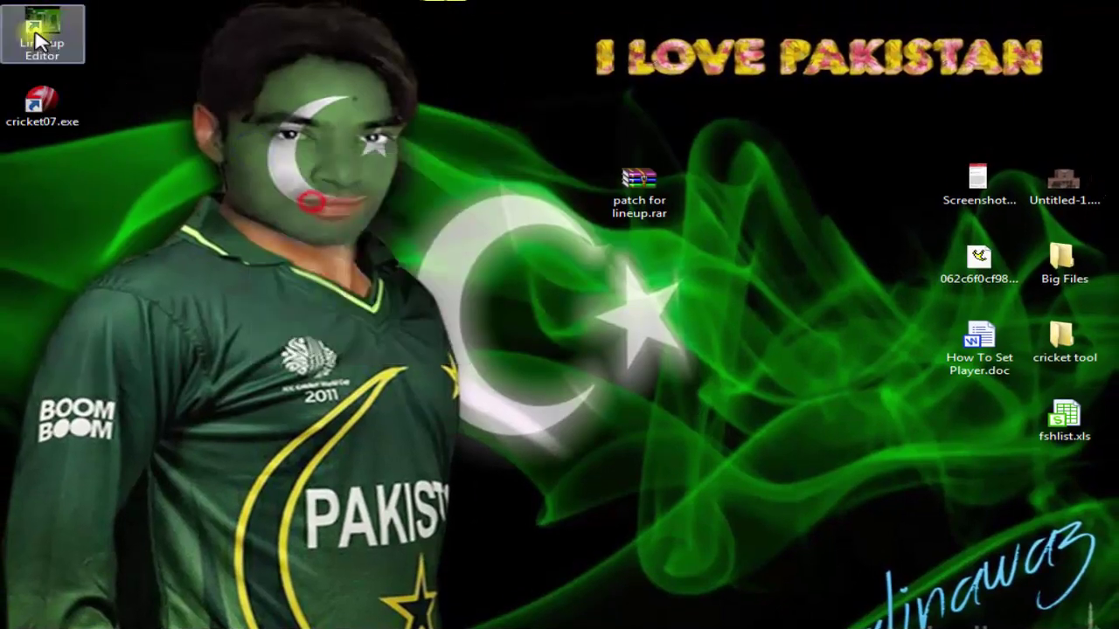
{"action": "left_click_drag", "start_coordinate": [87, 35], "coordinate": [136, 85]}
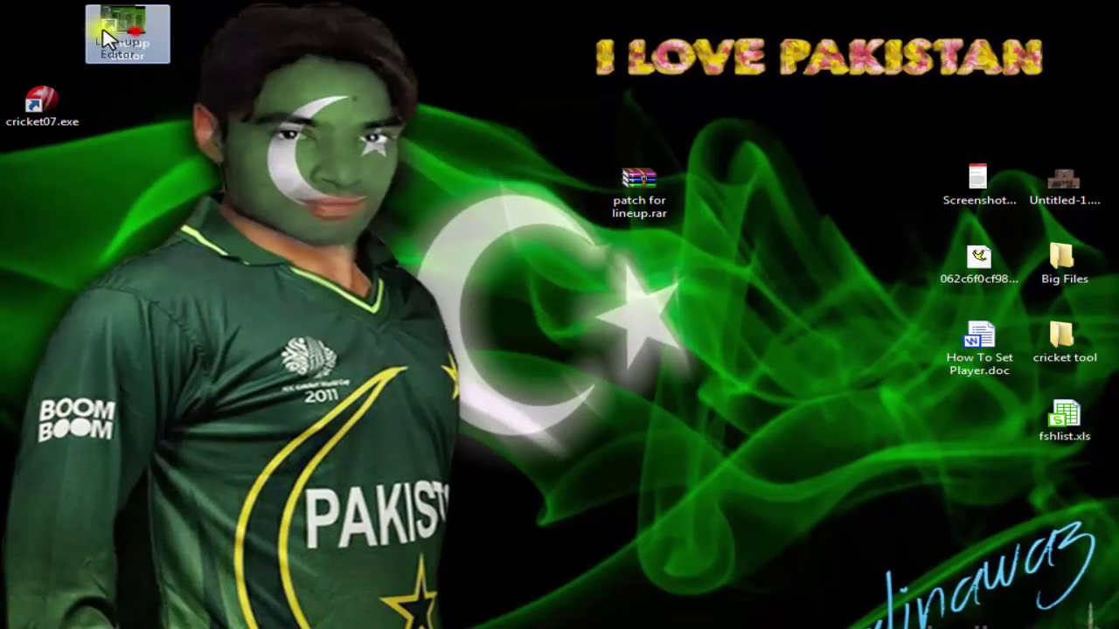
{"action": "left_click_drag", "start_coordinate": [103, 39], "coordinate": [65, 39]}
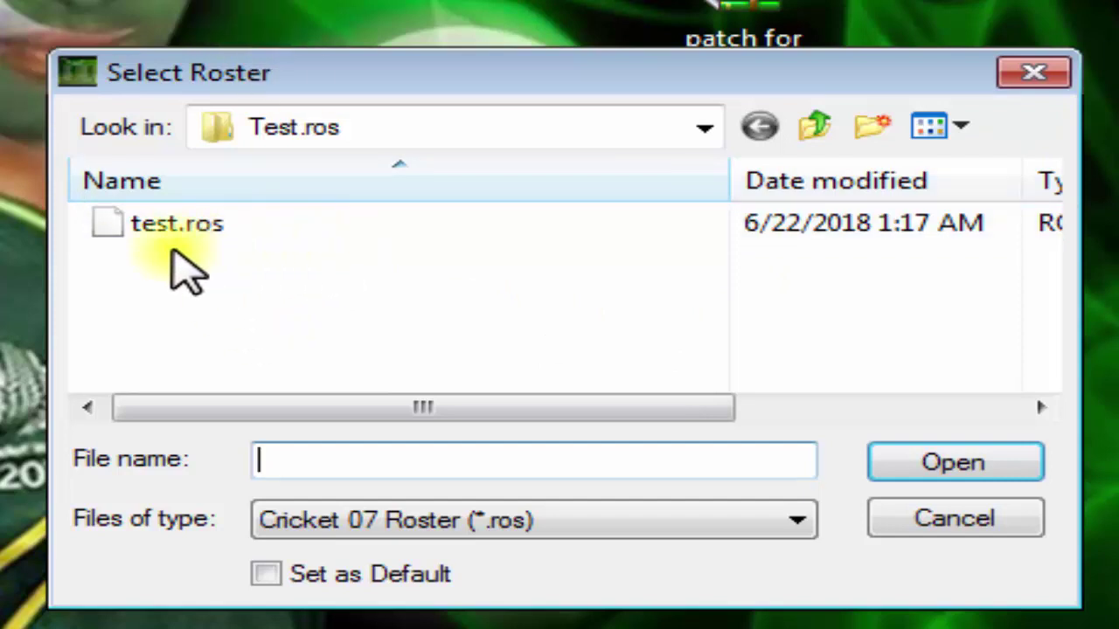
- Load the roster file test.ros in the Line-up Editor
{"action": "double_click", "coordinate": [171, 225]}
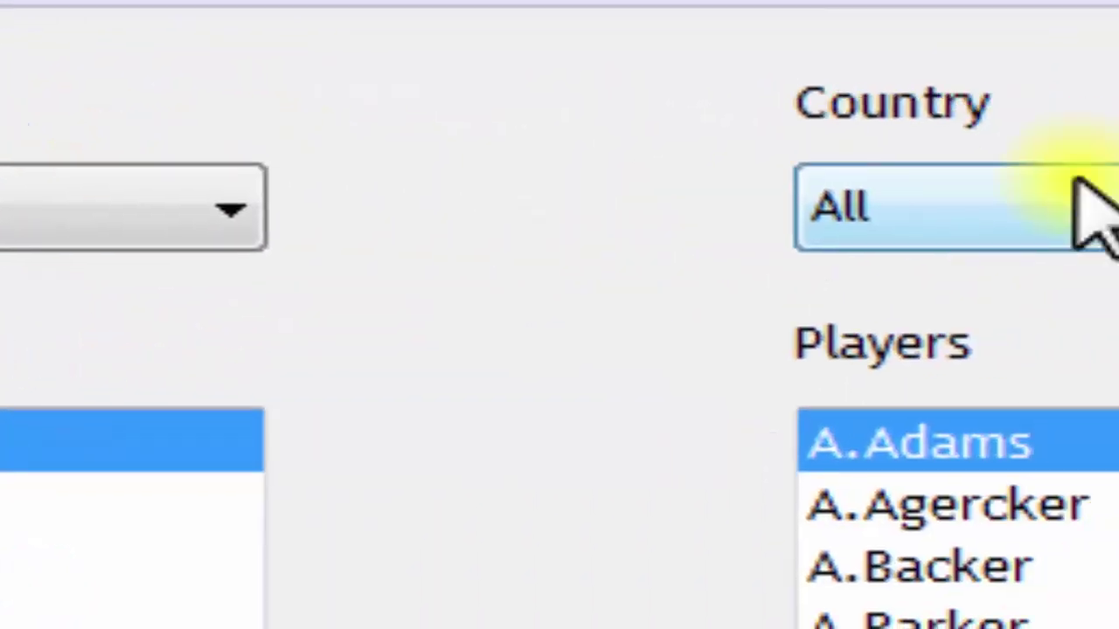
{"action": "left_click", "coordinate": [678, 125]}
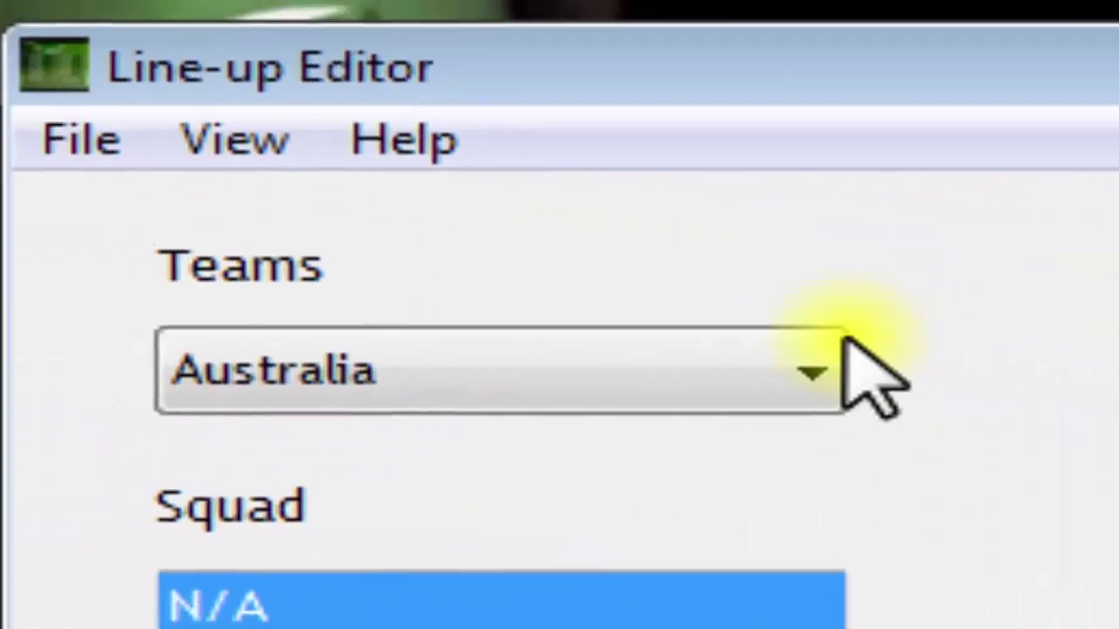
{"action": "left_click", "coordinate": [805, 366]}
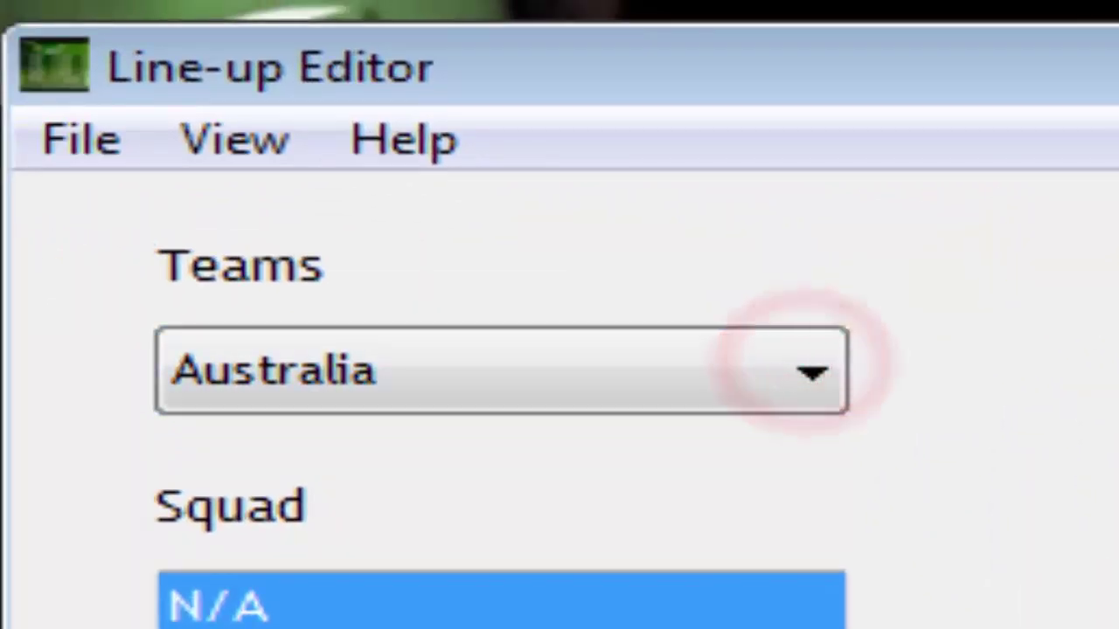
- Switch the displayed line-up to FC and back to OD
{"action": "left_click", "coordinate": [234, 144]}
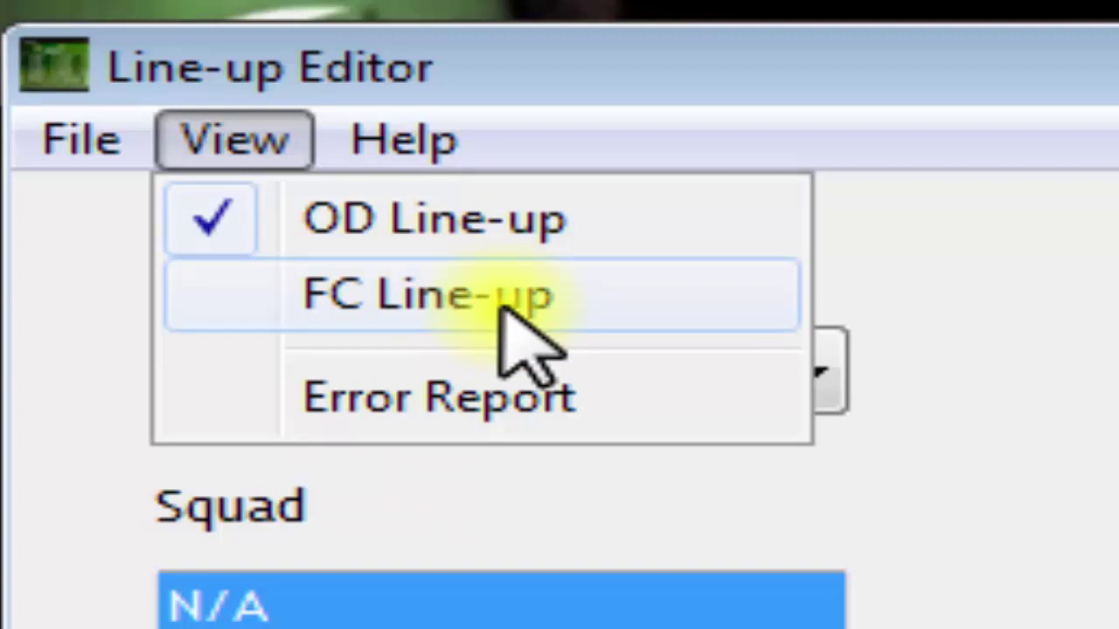
{"action": "left_click", "coordinate": [546, 280]}
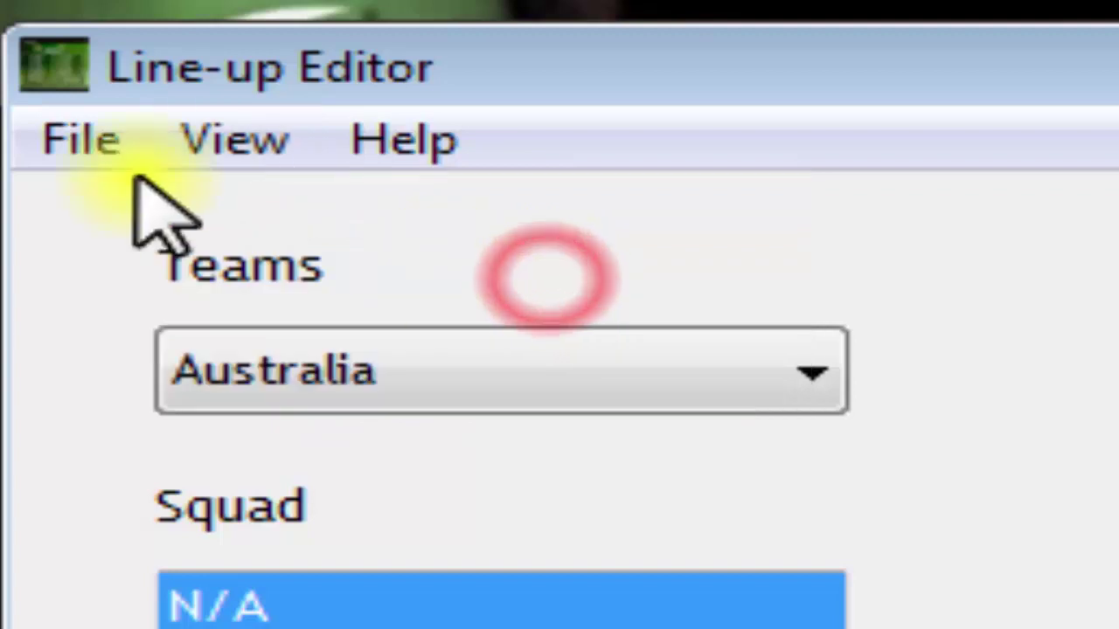
{"action": "left_click", "coordinate": [234, 140]}
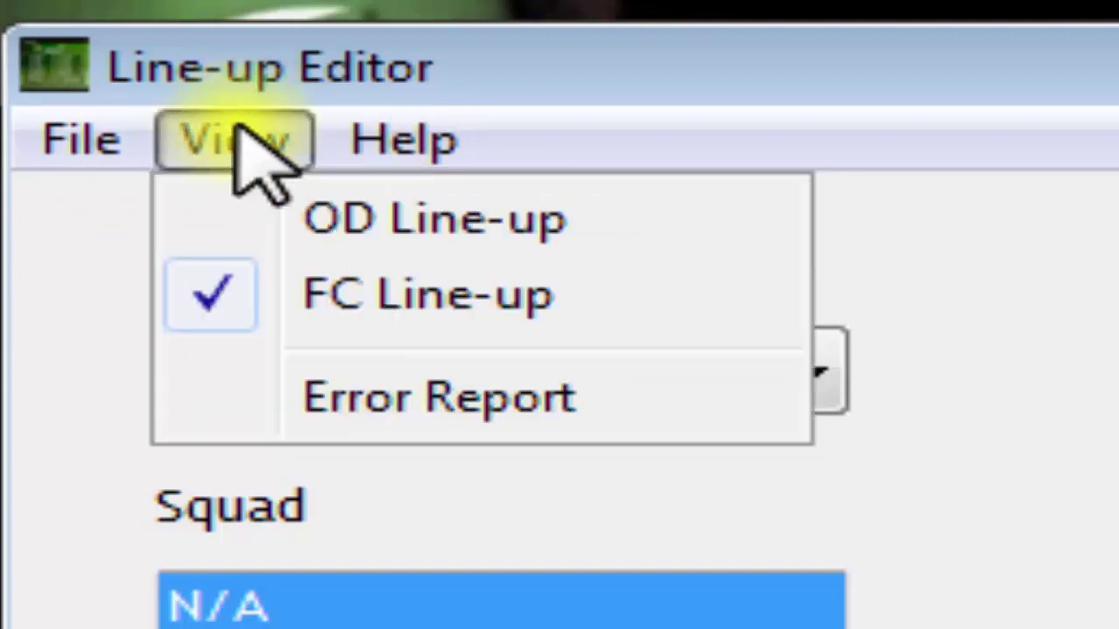
{"action": "left_click", "coordinate": [302, 214]}
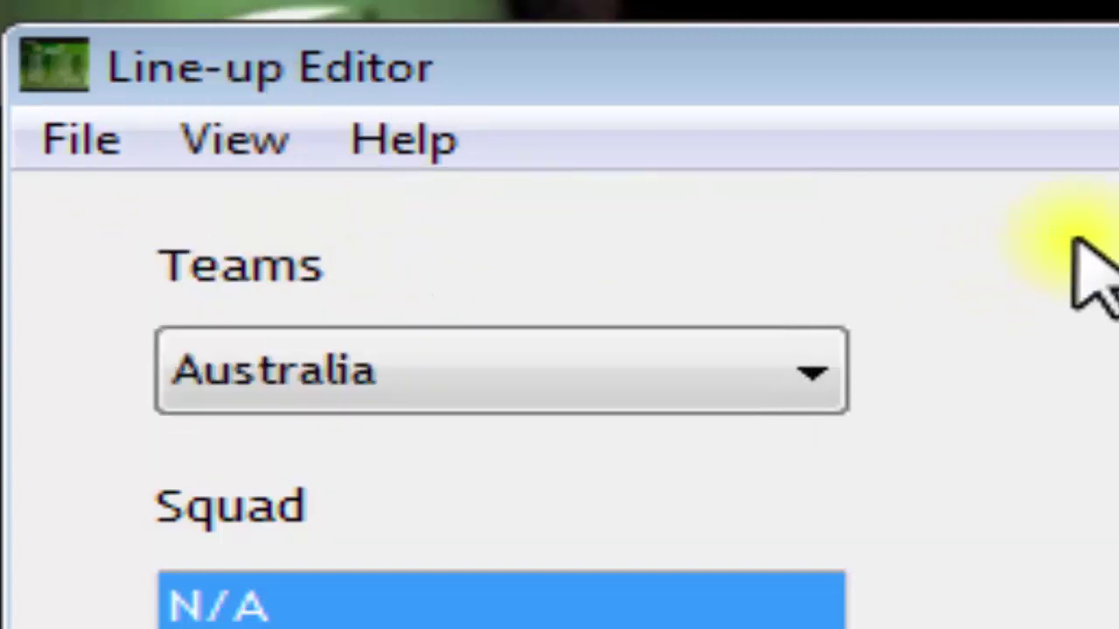
- Select Pakistan as the team to edit and limit the available players to the country Pakistan
{"action": "left_click", "coordinate": [841, 378]}
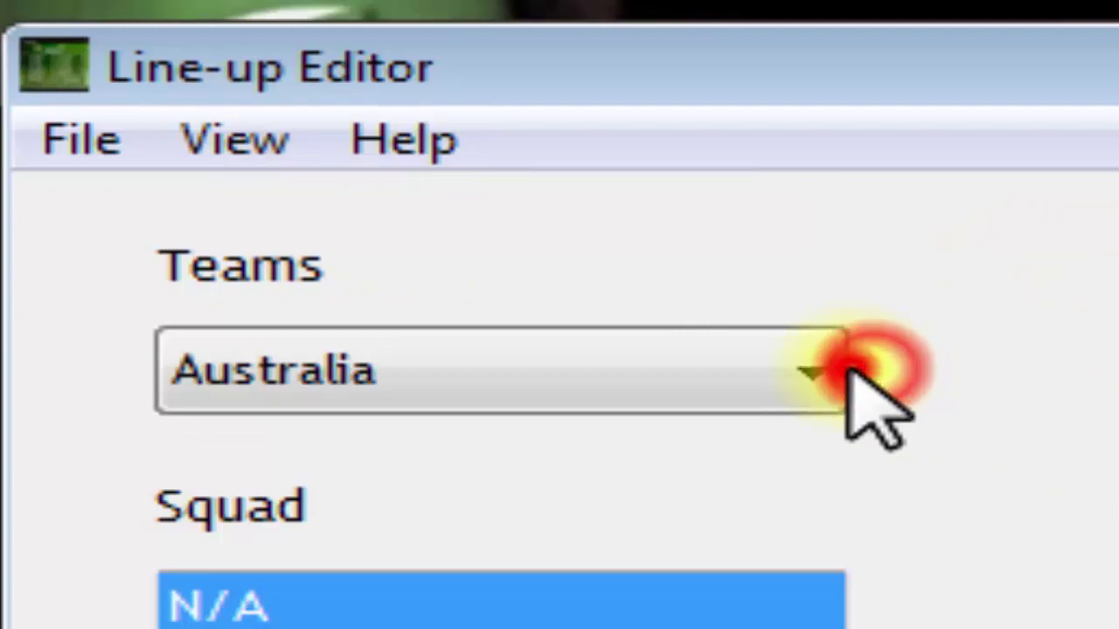
{"action": "scroll", "coordinate": [830, 346], "scroll_direction": "down", "scroll_amount": 8}
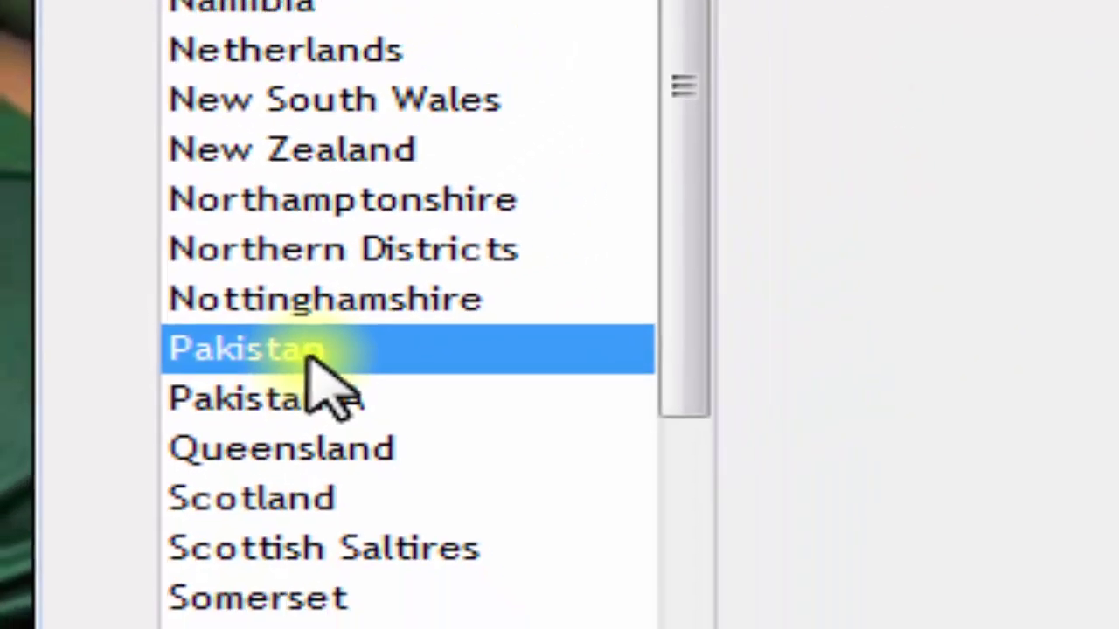
{"action": "left_click", "coordinate": [308, 354]}
{"action": "left_click", "coordinate": [764, 141]}
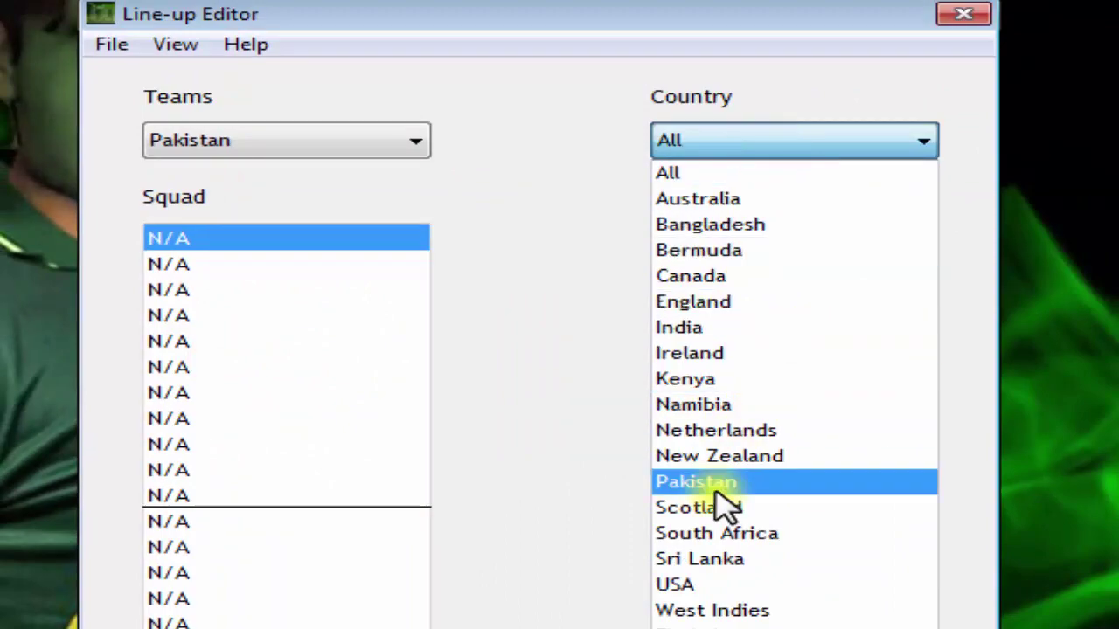
{"action": "left_click", "coordinate": [716, 492]}
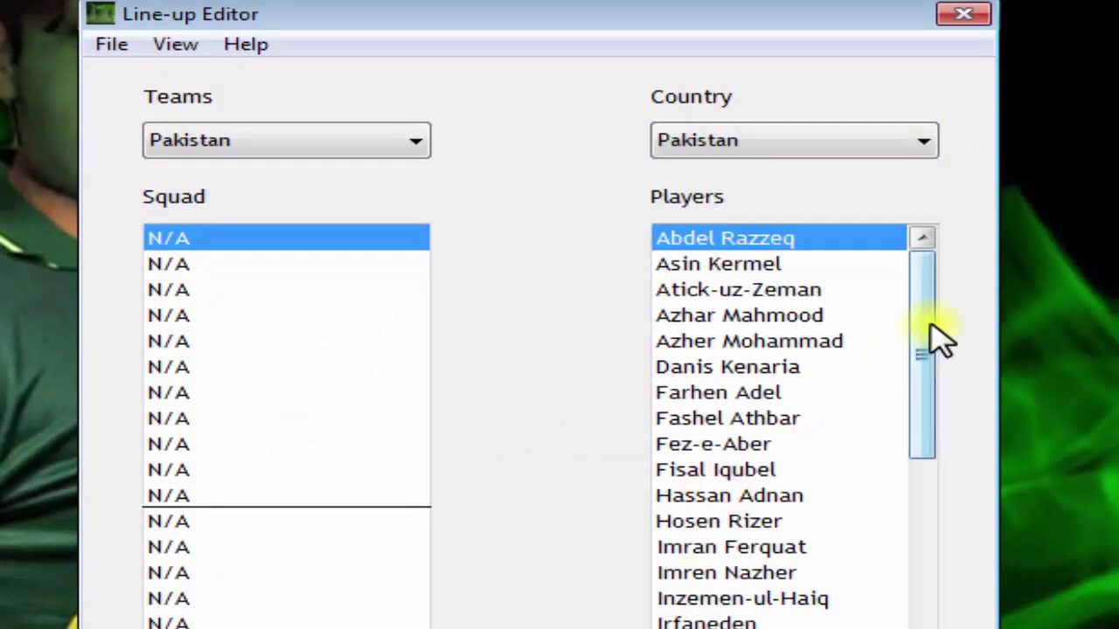
- Fill the first five slots of the Pakistan squad with the player Abdel Razzeq
{"action": "left_click_drag", "start_coordinate": [914, 307], "coordinate": [886, 299]}
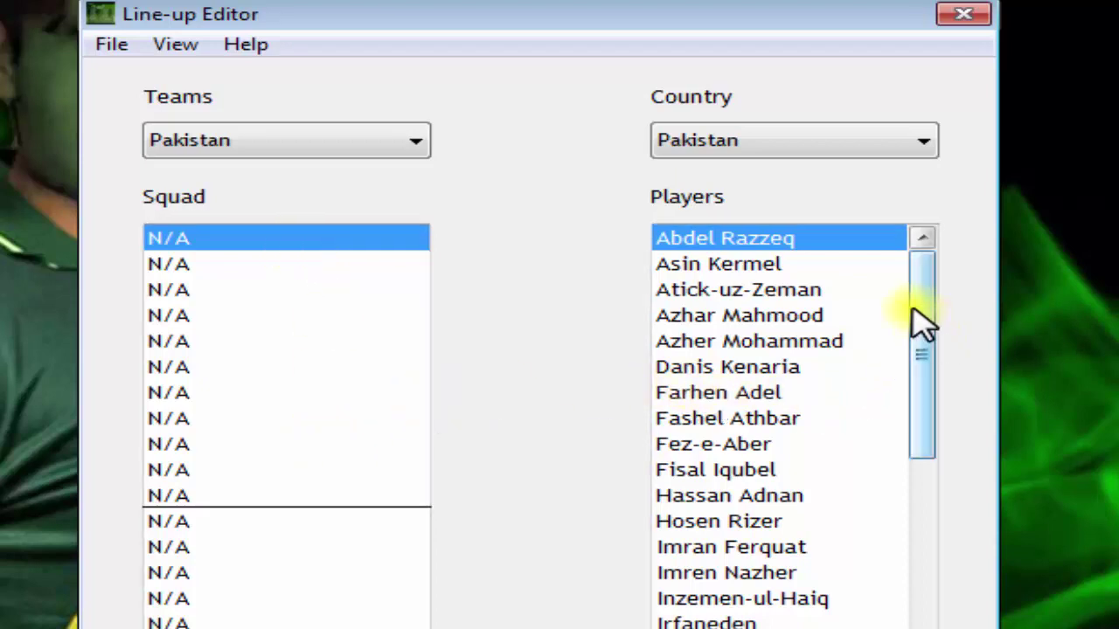
{"action": "left_click_drag", "start_coordinate": [929, 306], "coordinate": [880, 287]}
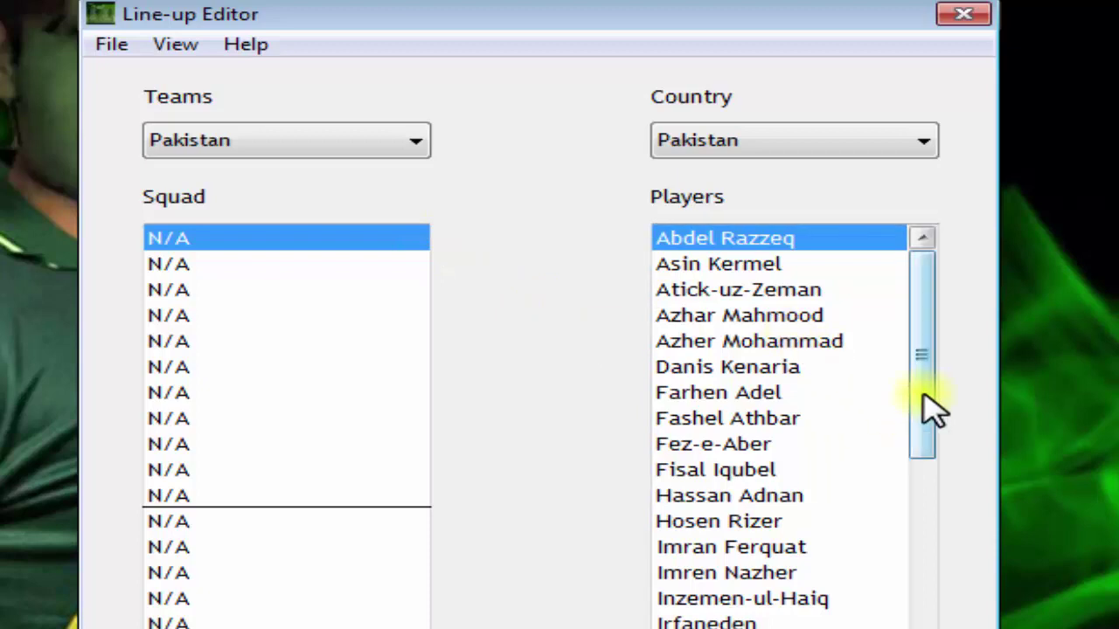
{"action": "double_click", "coordinate": [741, 238]}
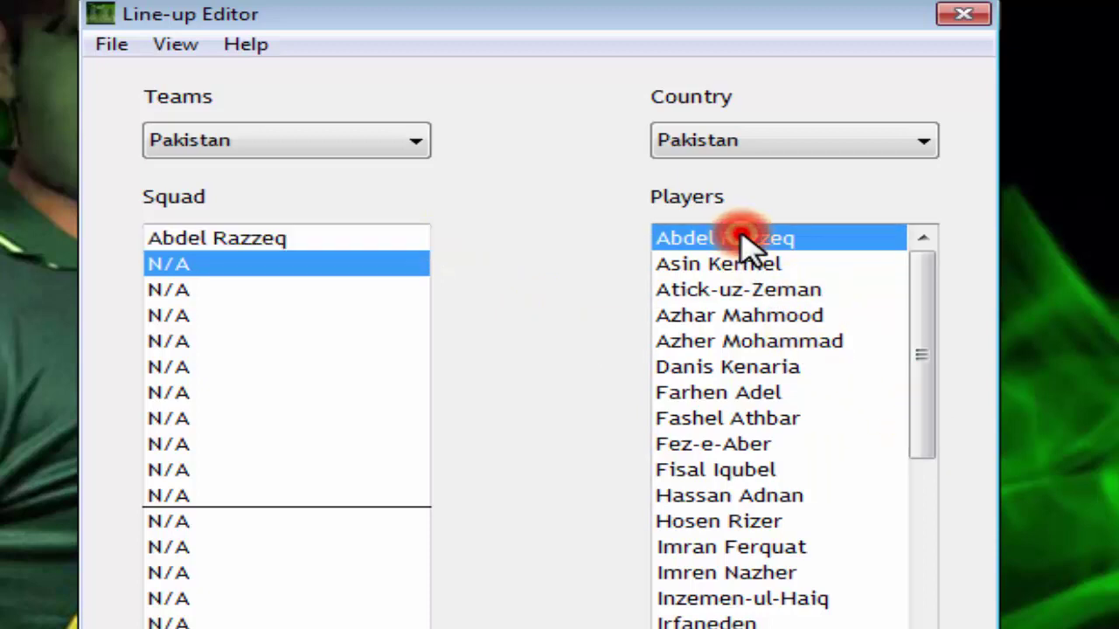
{"action": "double_click", "coordinate": [741, 238]}
{"action": "double_click", "coordinate": [742, 238]}
{"action": "double_click", "coordinate": [741, 238]}
{"action": "double_click", "coordinate": [741, 237]}
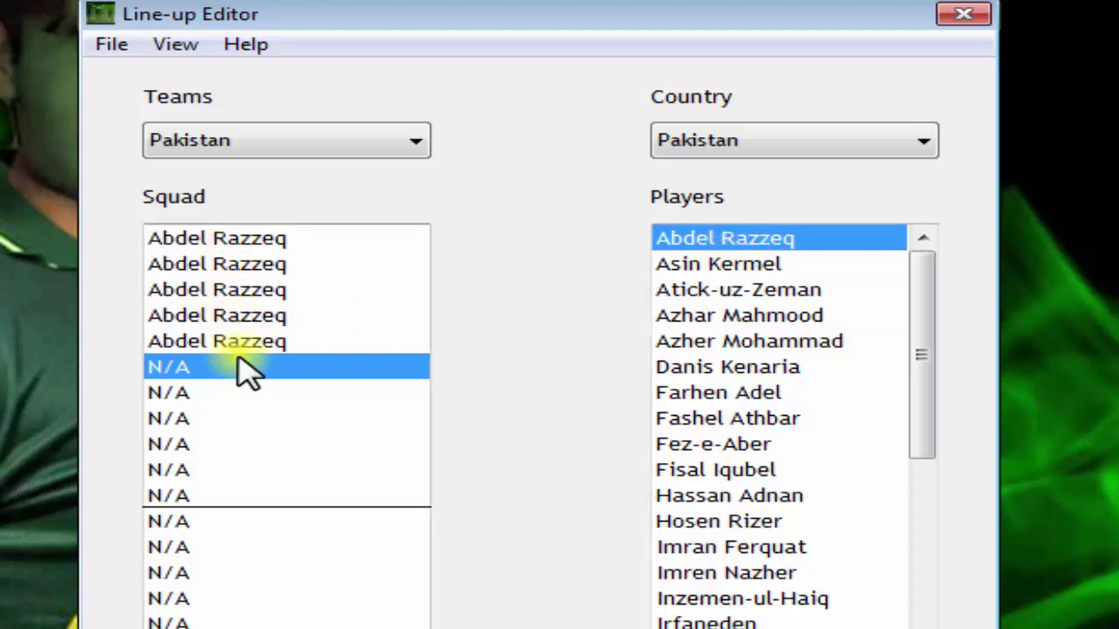
- Fill squad slots six to eight of Pakistan's OD line-up with the player Kemran Akmel
{"action": "left_click_drag", "start_coordinate": [919, 354], "coordinate": [904, 433]}
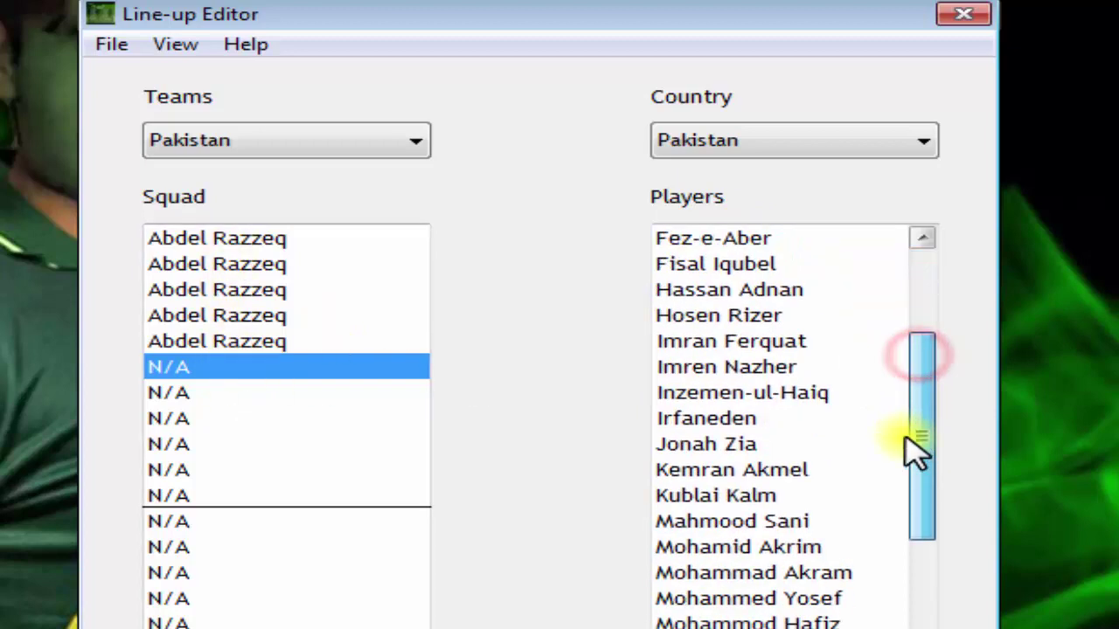
{"action": "double_click", "coordinate": [803, 469]}
{"action": "double_click", "coordinate": [802, 469]}
{"action": "double_click", "coordinate": [802, 470]}
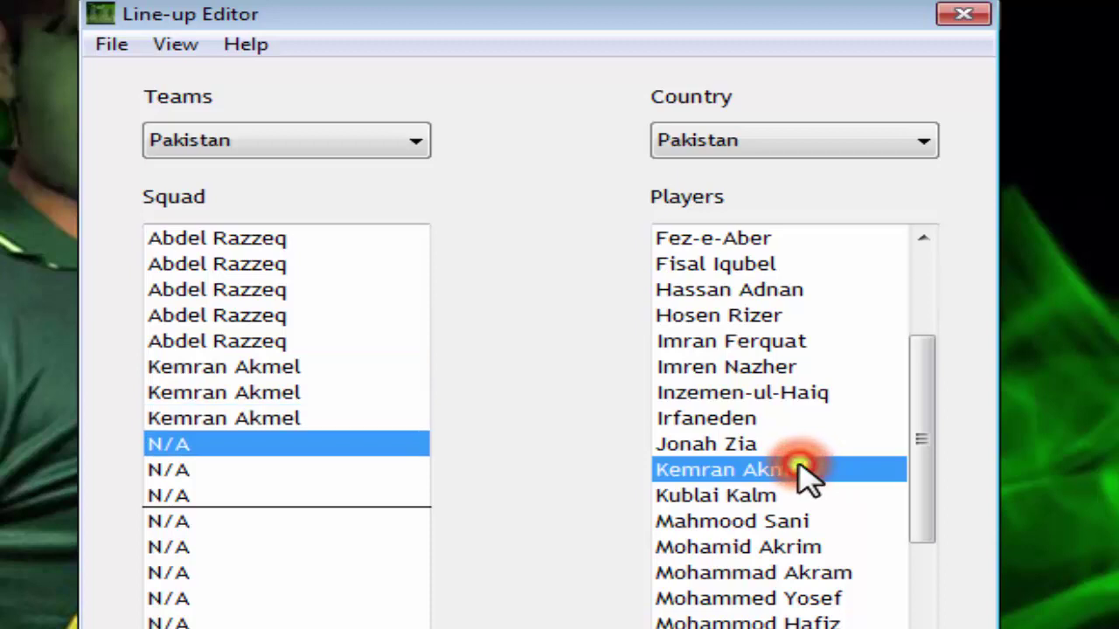
- Fill squad slots nine to fourteen of the OD line-up with the player Mohammod Hafiz
{"action": "double_click", "coordinate": [822, 622]}
{"action": "double_click", "coordinate": [821, 622]}
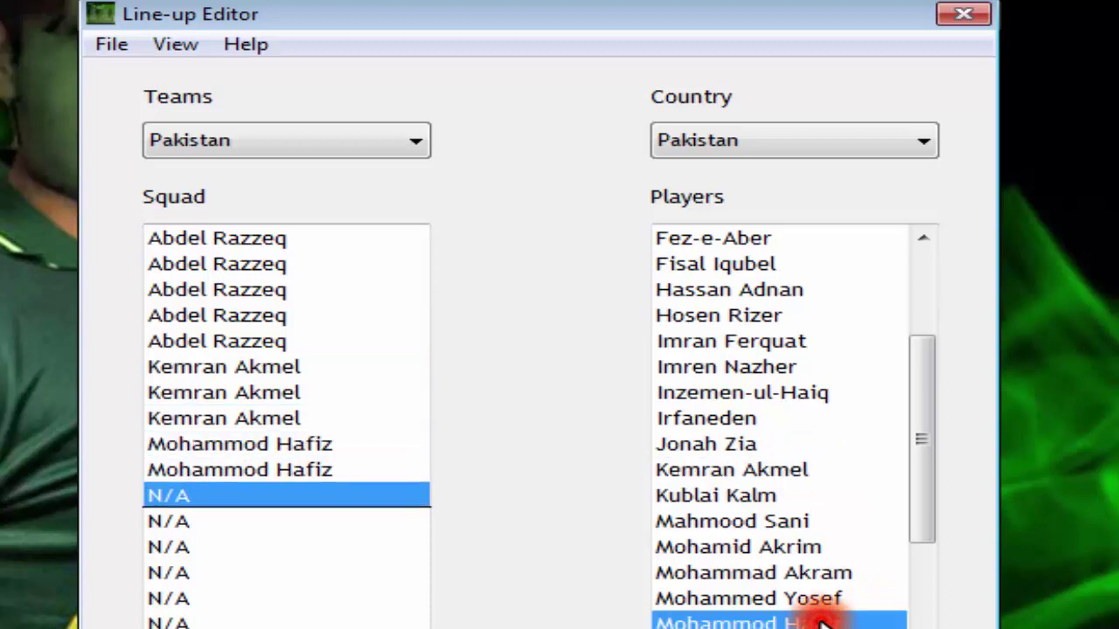
{"action": "double_click", "coordinate": [821, 622]}
{"action": "double_click", "coordinate": [822, 622]}
{"action": "double_click", "coordinate": [821, 622]}
{"action": "double_click", "coordinate": [822, 622]}
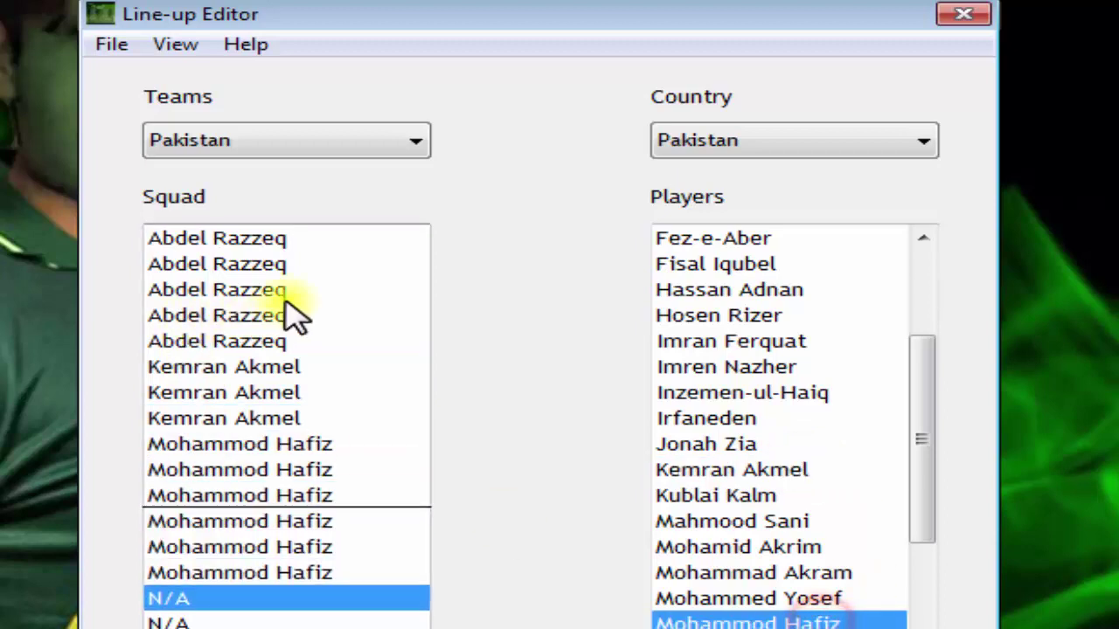
- Make Kemran Akmel captain, Abdel Razzeq wicket keeper and Mohammod Hafiz 1st bowler in the OD squad
{"action": "left_click", "coordinate": [299, 238]}
{"action": "left_click", "coordinate": [291, 339]}
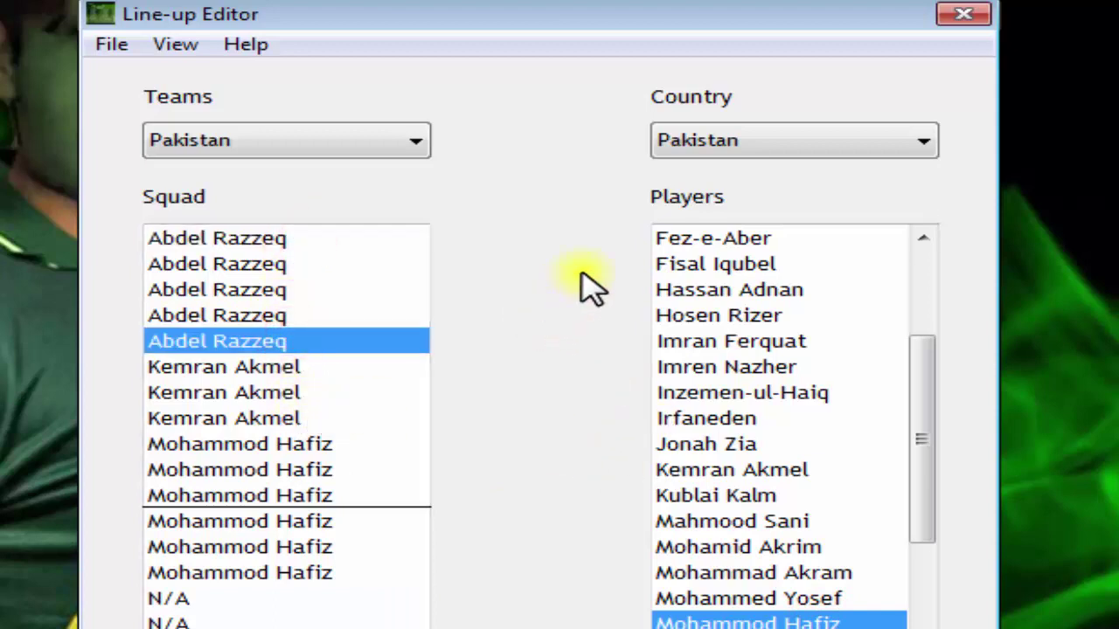
{"action": "left_click", "coordinate": [376, 241]}
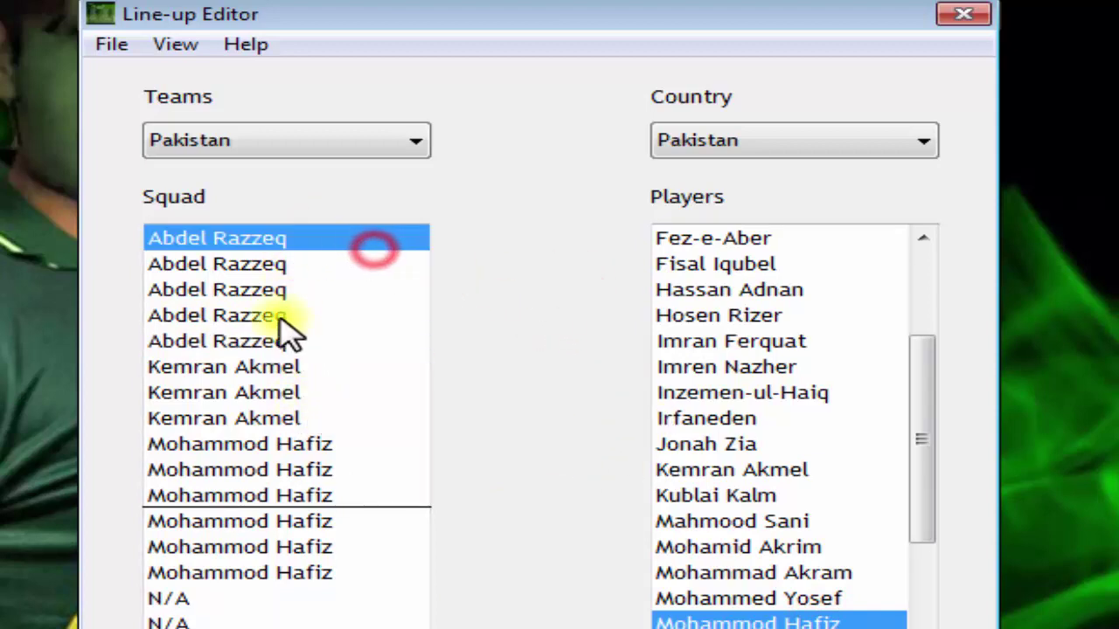
{"action": "right_click", "coordinate": [302, 370]}
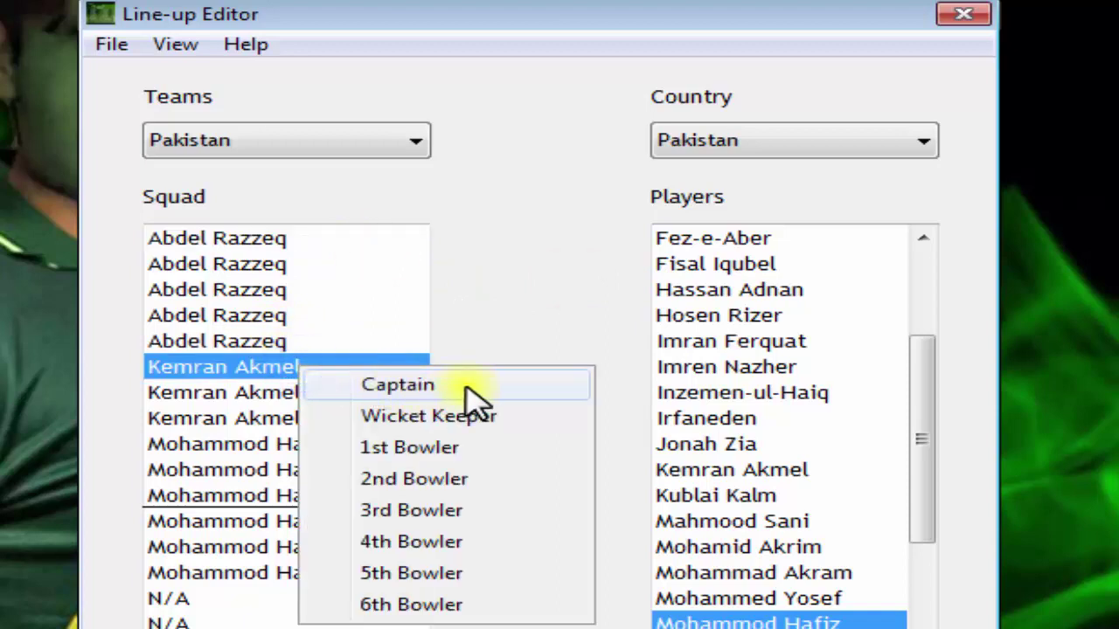
{"action": "left_click", "coordinate": [434, 387]}
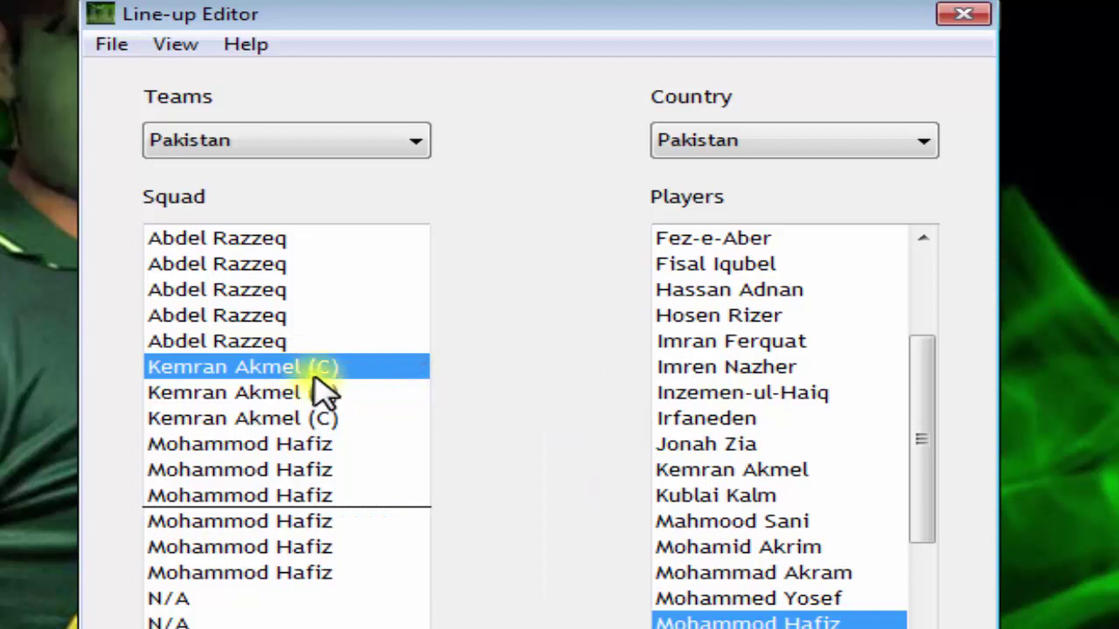
{"action": "right_click", "coordinate": [295, 347]}
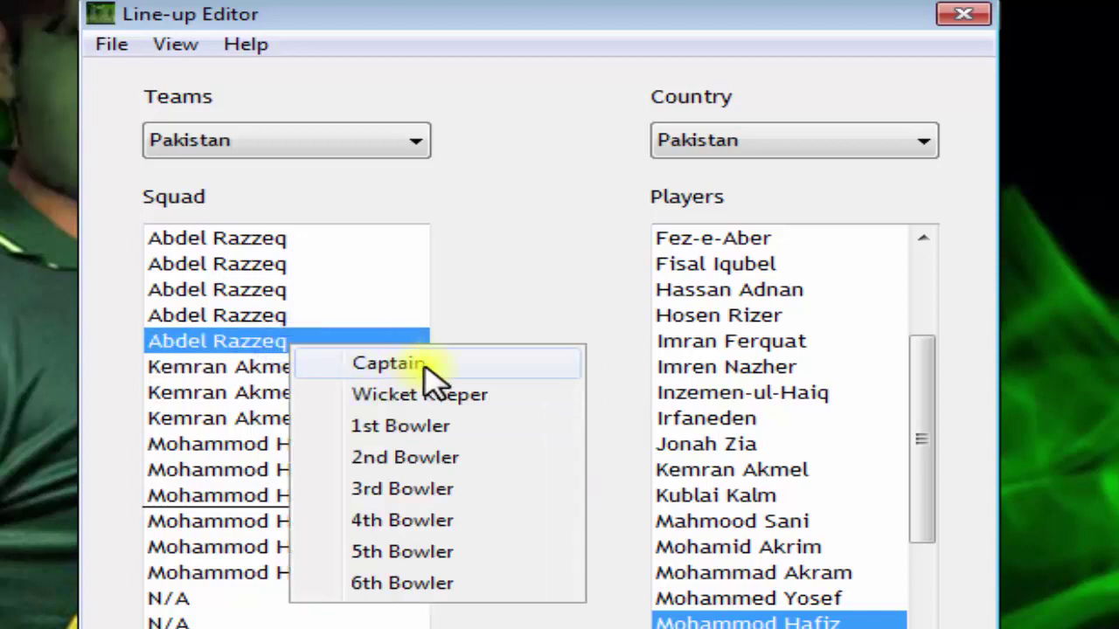
{"action": "left_click", "coordinate": [479, 402]}
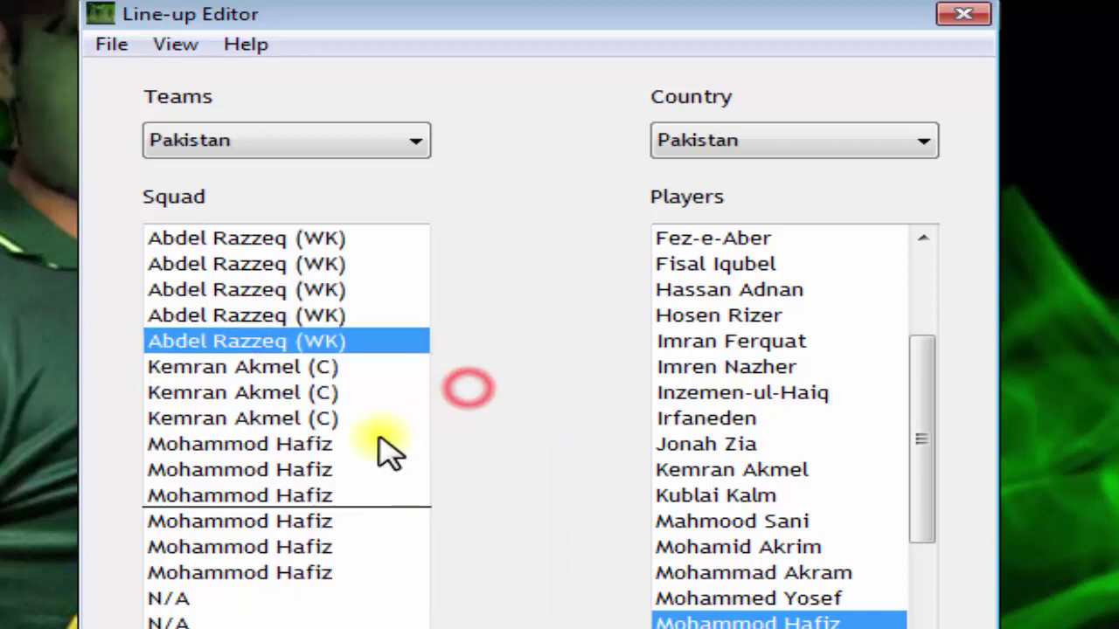
{"action": "right_click", "coordinate": [321, 448]}
{"action": "left_click", "coordinate": [409, 528]}
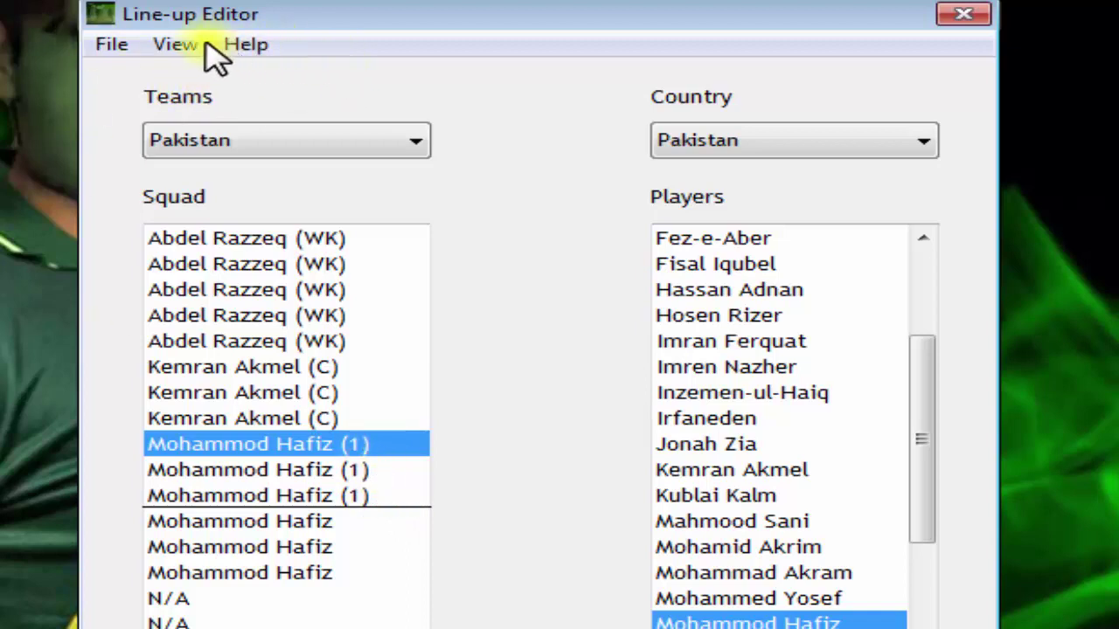
- Switch to the FC line-up and add Abdel Razzeq, Asin Kermel and Azhar Mahmood to the squad
{"action": "left_click", "coordinate": [180, 45]}
{"action": "left_click", "coordinate": [245, 112]}
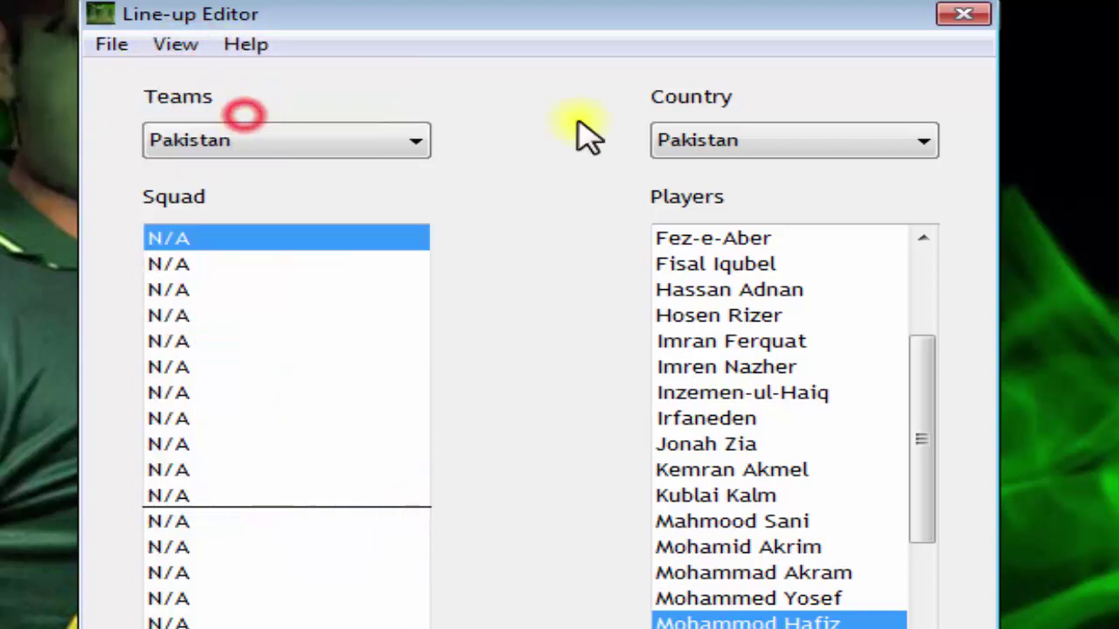
{"action": "left_click_drag", "start_coordinate": [922, 345], "coordinate": [771, 234]}
{"action": "left_click", "coordinate": [773, 238]}
{"action": "left_click", "coordinate": [774, 263]}
{"action": "left_click", "coordinate": [799, 314]}
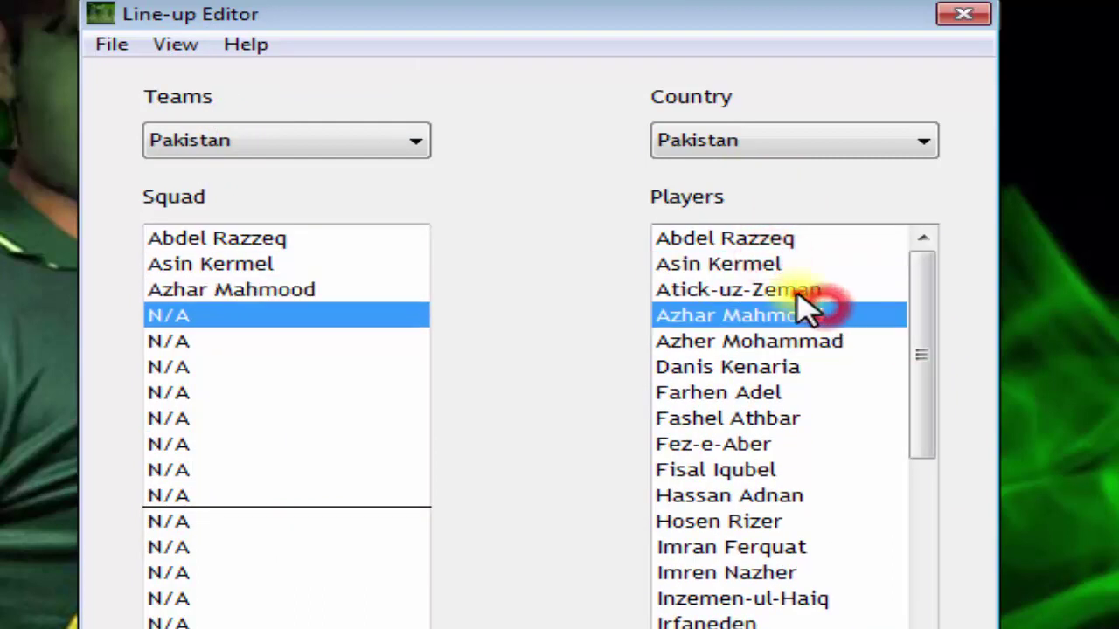
- Complete the FC eleven with Atick-uz-Zeman, Azher Mohammad, Danis Kenaria, Farhen Adel, Fashel Athbar, Fez-e-Aber, Fisal Iqubel and Hassan Adnan
{"action": "left_click", "coordinate": [793, 289]}
{"action": "left_click", "coordinate": [804, 340]}
{"action": "left_click", "coordinate": [789, 367]}
{"action": "left_click", "coordinate": [781, 393]}
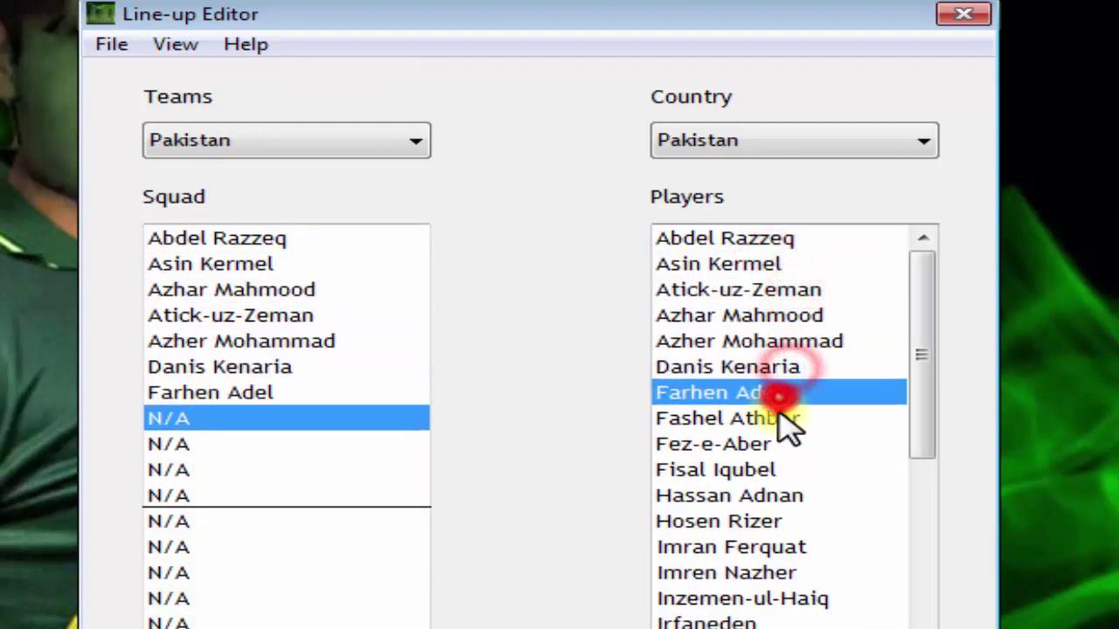
{"action": "left_click", "coordinate": [780, 418]}
{"action": "left_click", "coordinate": [766, 445]}
{"action": "left_click", "coordinate": [763, 470]}
{"action": "left_click", "coordinate": [762, 495]}
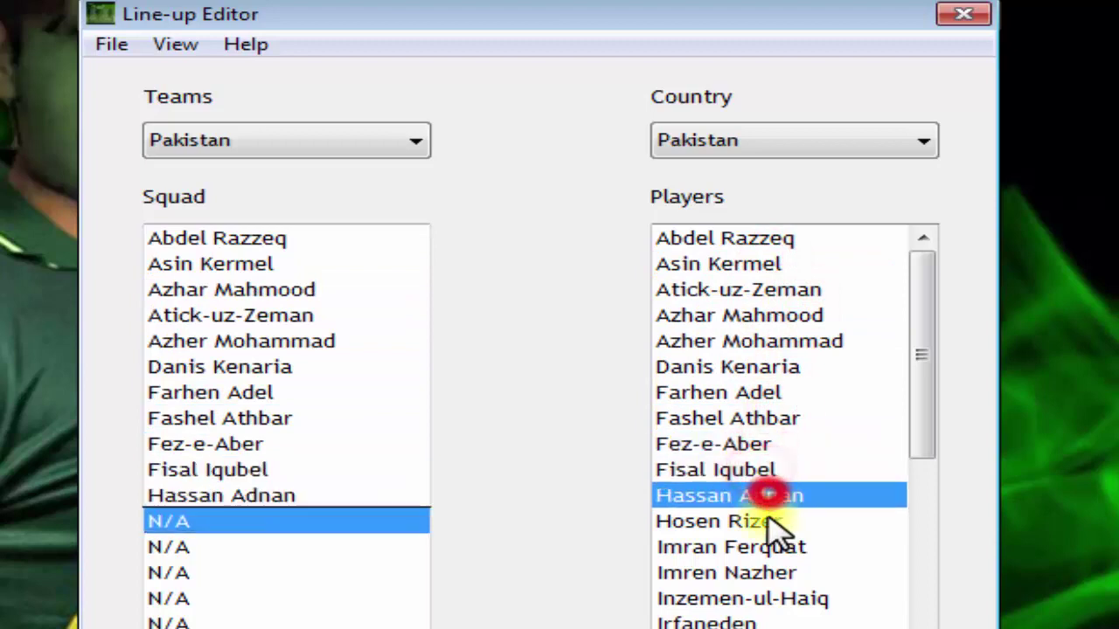
- Add Hosen Rizer, Imran Ferquat, Imren Nazher and Inzemen-ul-Haiq as reserves below the FC eleven
{"action": "left_click", "coordinate": [769, 521]}
{"action": "left_click", "coordinate": [767, 547]}
{"action": "left_click", "coordinate": [771, 573]}
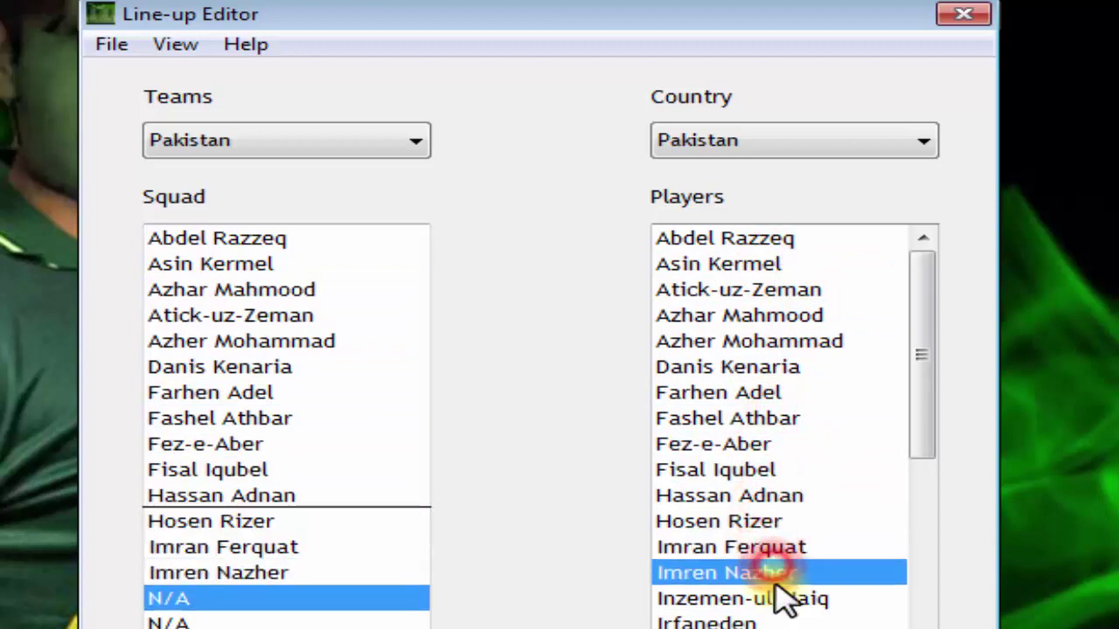
{"action": "left_click", "coordinate": [775, 598]}
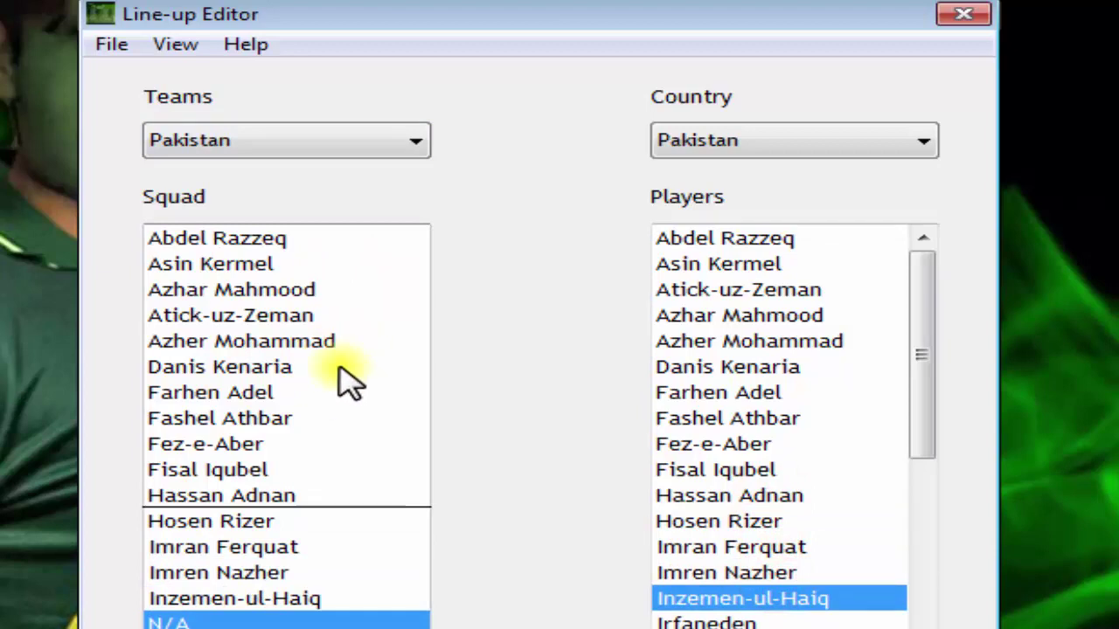
- Make Danis Kenaria captain, Farhen Adel wicket keeper and Fashel Athbar 1st bowler in the FC squad
{"action": "right_click", "coordinate": [287, 371]}
{"action": "left_click", "coordinate": [385, 395]}
{"action": "right_click", "coordinate": [295, 392]}
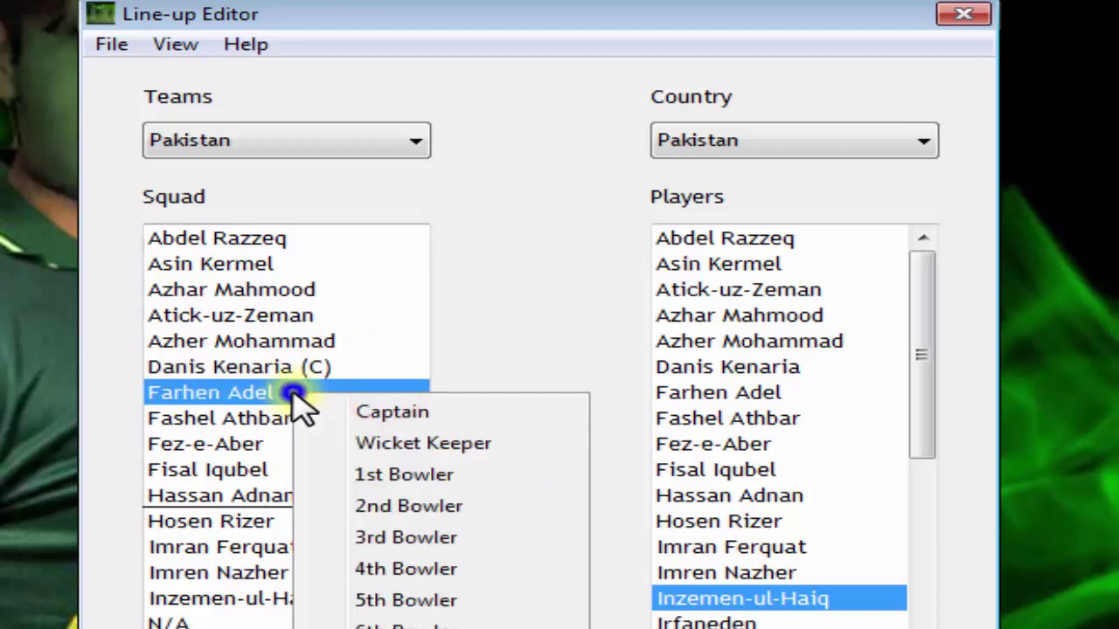
{"action": "left_click", "coordinate": [367, 446]}
{"action": "right_click", "coordinate": [276, 420]}
{"action": "left_click", "coordinate": [376, 507]}
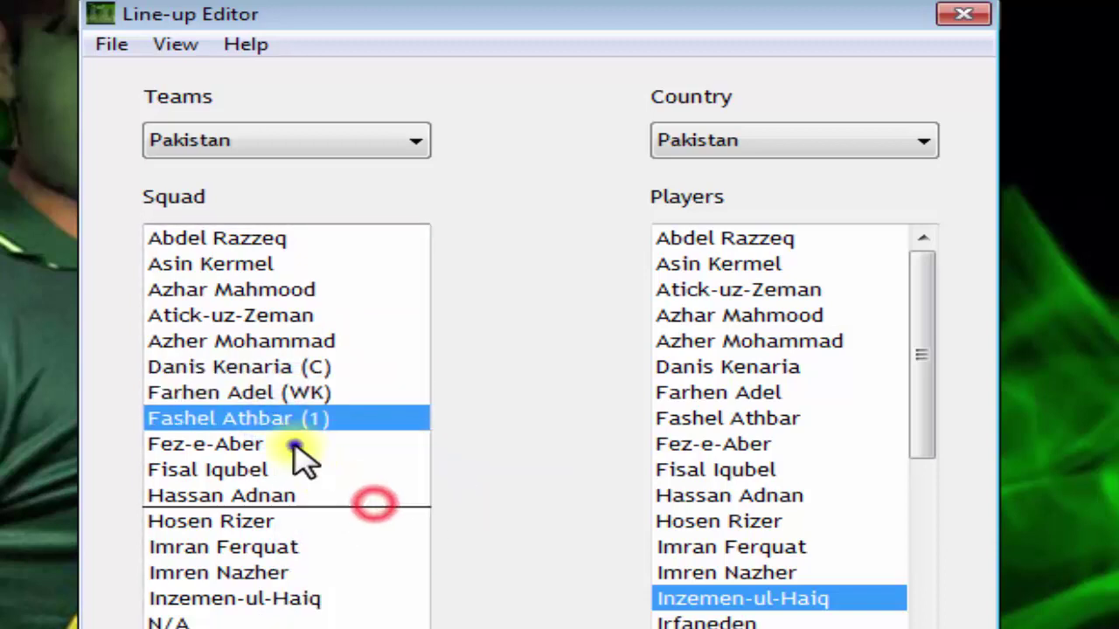
- Assign Fez-e-Aber as 2nd bowler, Fisal Iqubel as 3rd bowler and Hassan Adnan as 4th bowler
{"action": "right_click", "coordinate": [297, 446]}
{"action": "left_click", "coordinate": [395, 560]}
{"action": "right_click", "coordinate": [319, 469]}
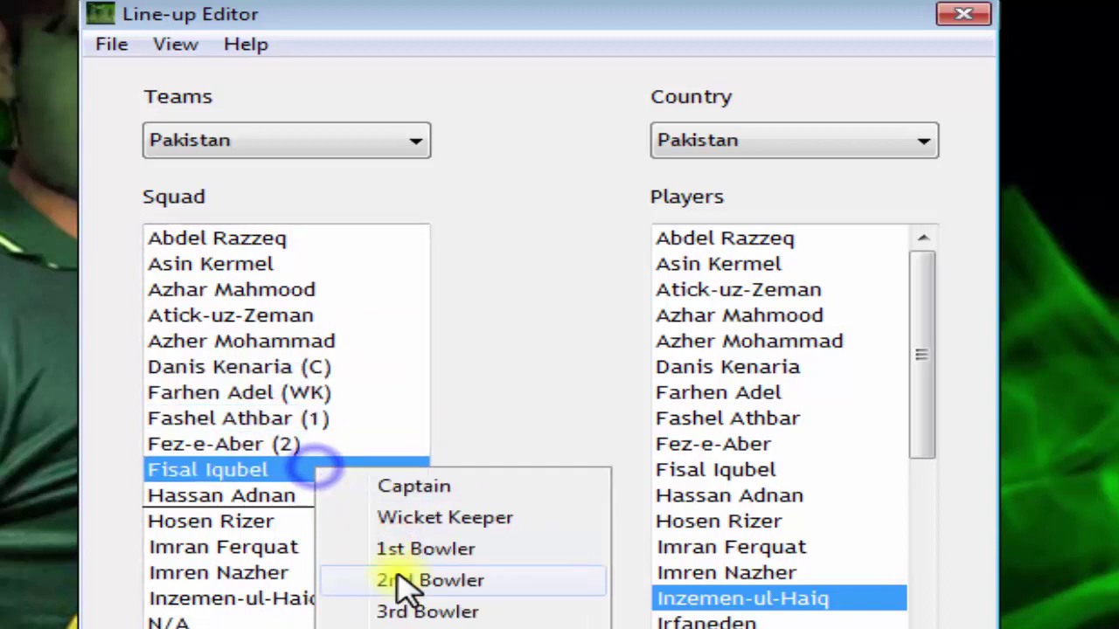
{"action": "left_click", "coordinate": [404, 582]}
{"action": "right_click", "coordinate": [312, 495]}
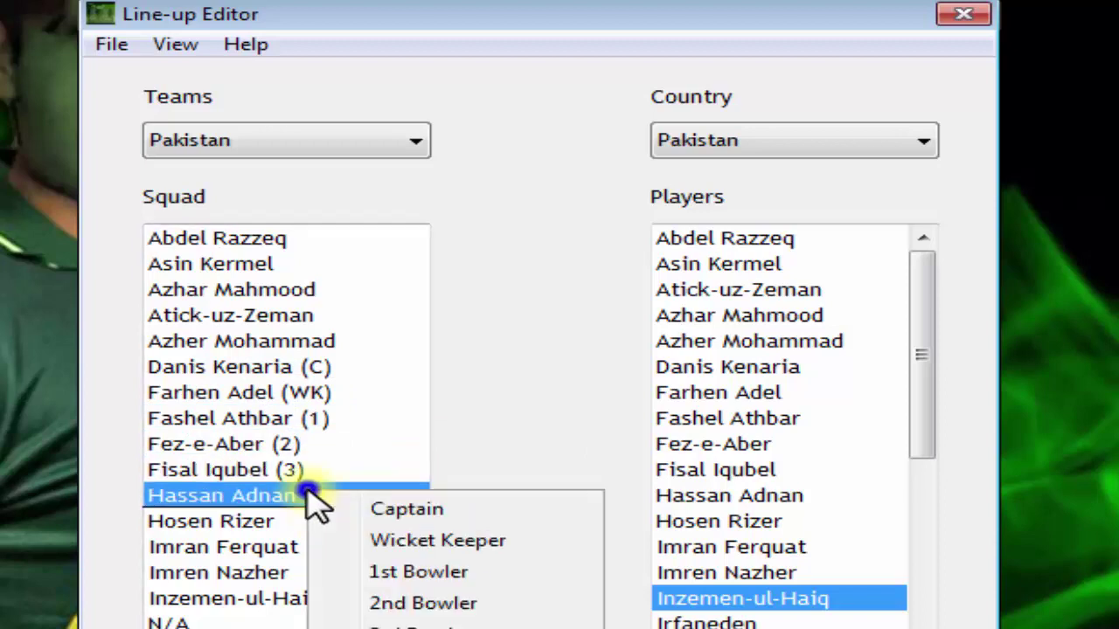
- Switch back to the OD line-up and save the edited roster
{"action": "left_click", "coordinate": [179, 44]}
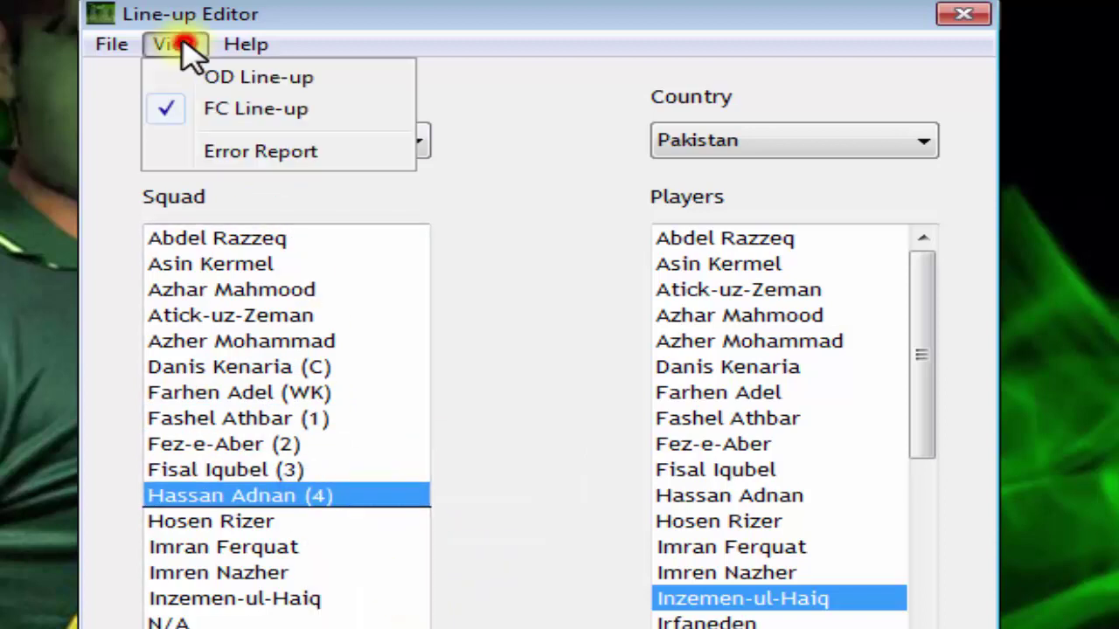
{"action": "left_click", "coordinate": [281, 77]}
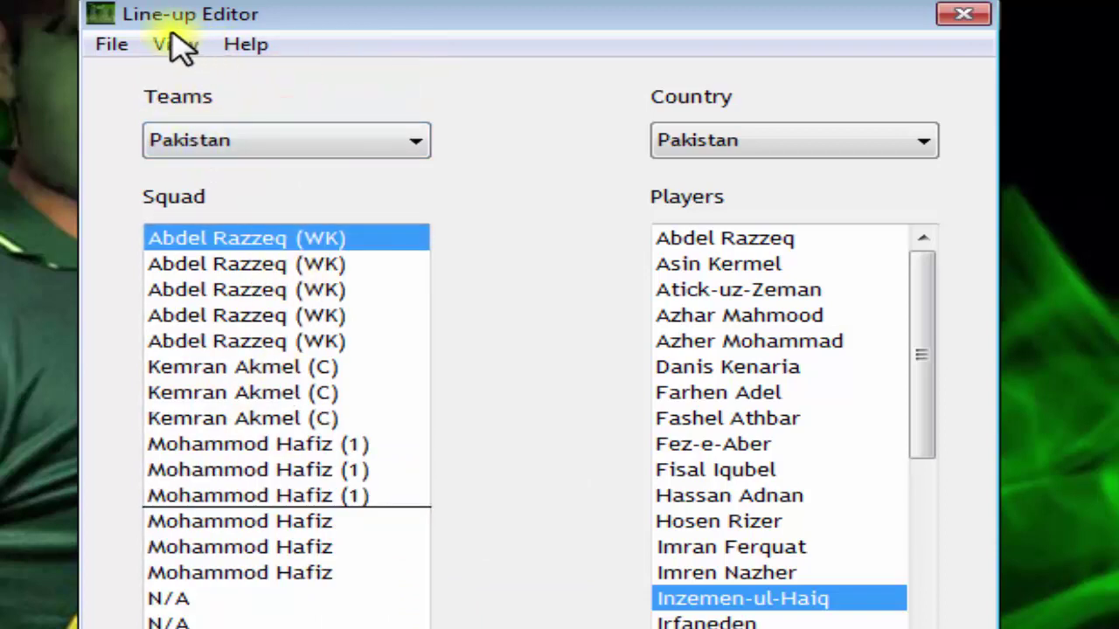
{"action": "left_click", "coordinate": [114, 42]}
{"action": "left_click", "coordinate": [157, 108]}
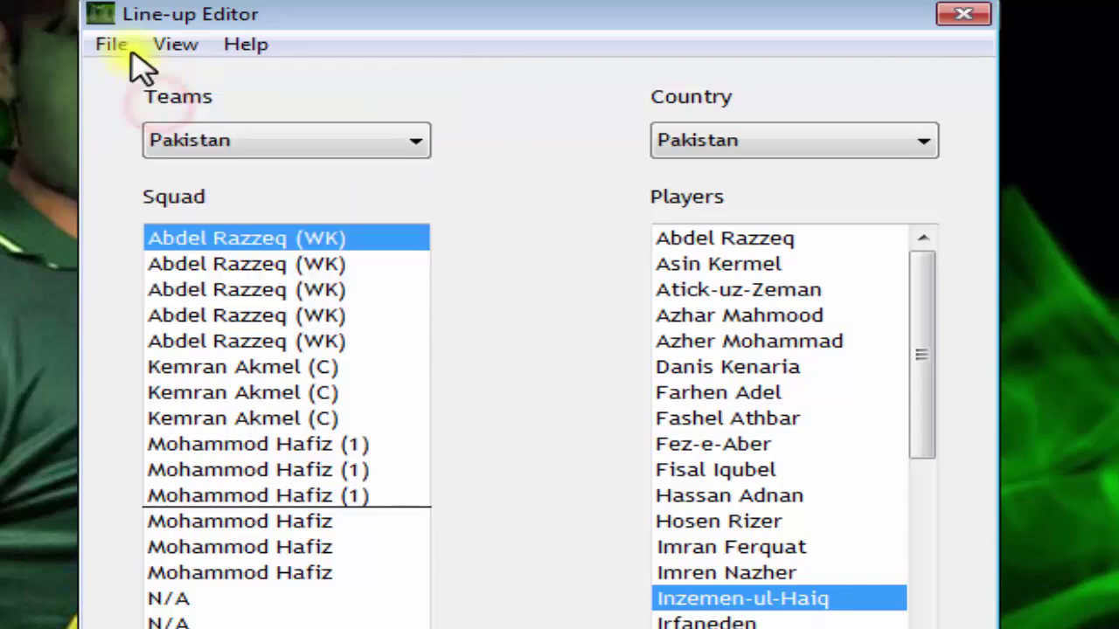
{"action": "left_click", "coordinate": [114, 43]}
{"action": "left_click", "coordinate": [162, 109]}
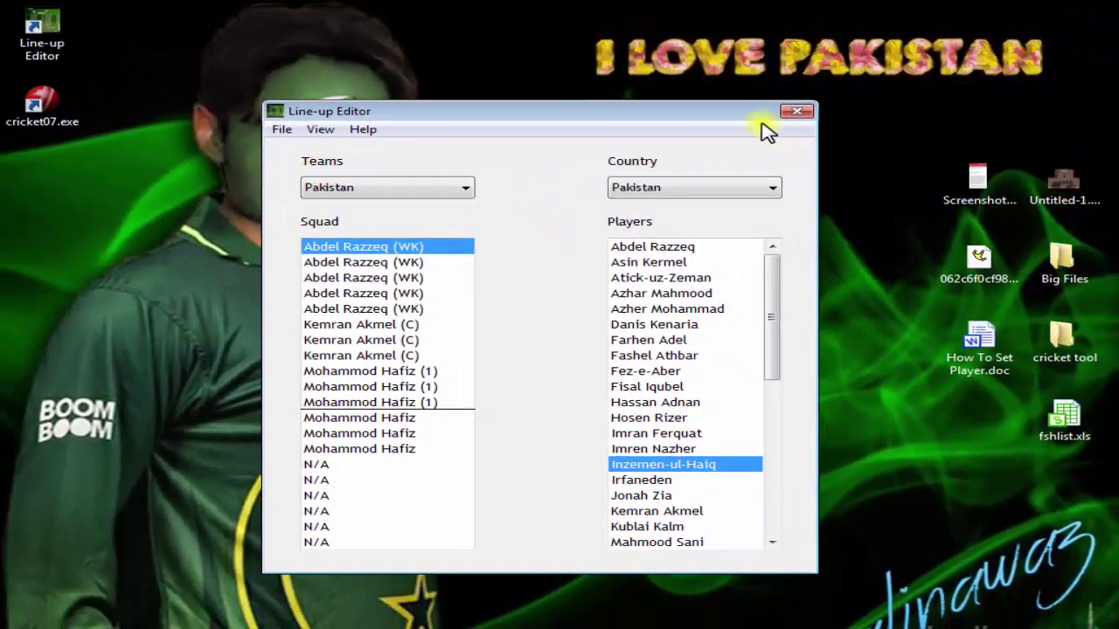
- Close the Line-up Editor and launch the game with Pakistan Cup 2016.exe
{"action": "left_click", "coordinate": [797, 114]}
{"action": "right_click", "coordinate": [477, 87]}
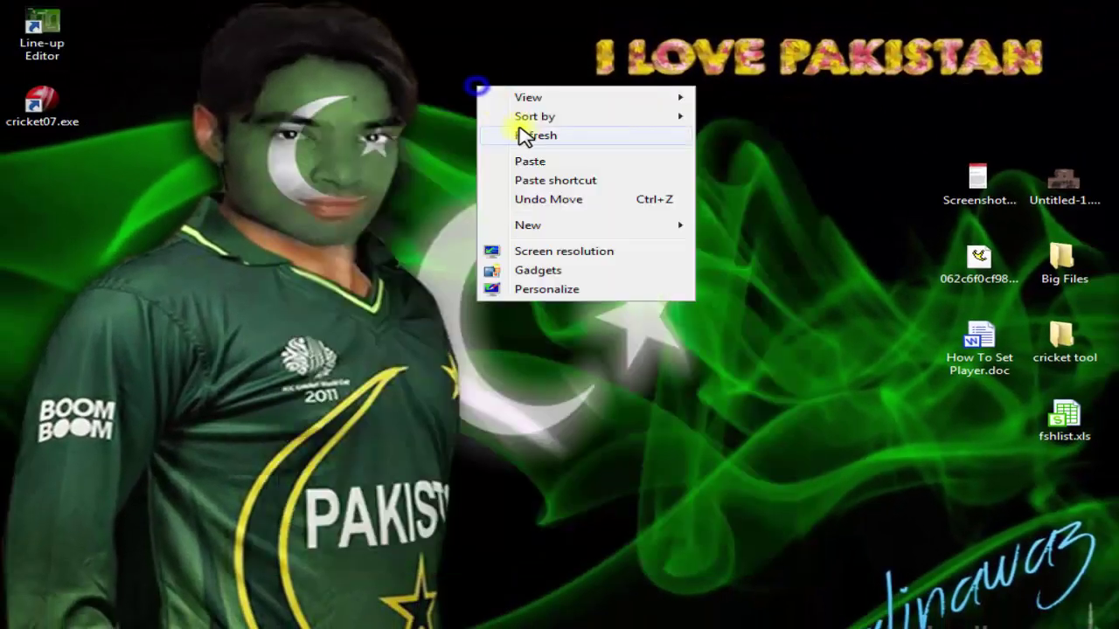
{"action": "left_click", "coordinate": [519, 134]}
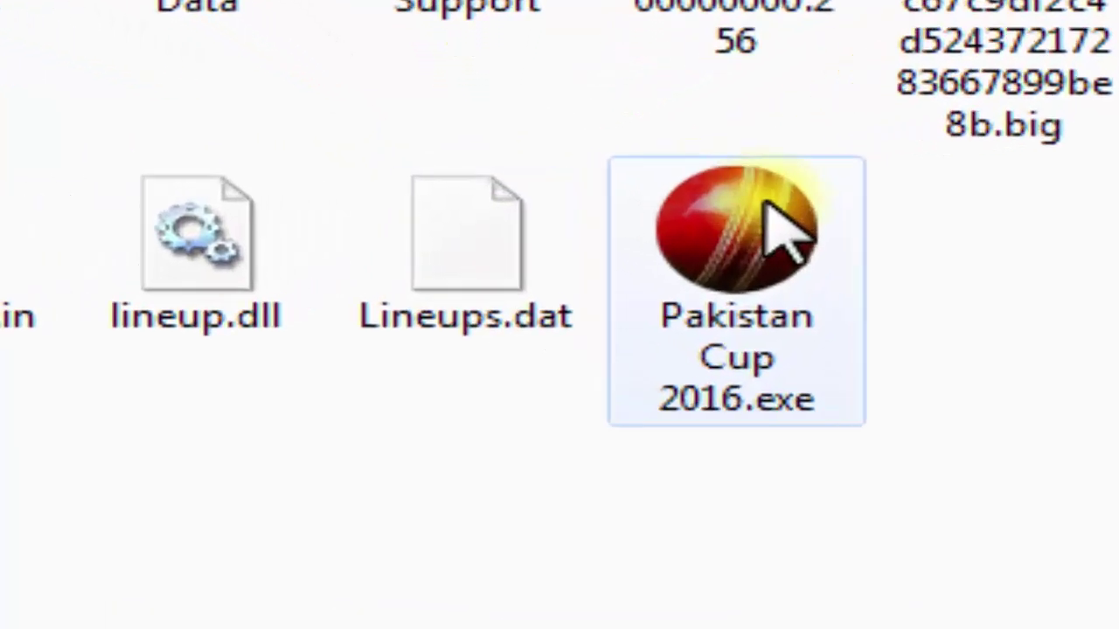
{"action": "double_click", "coordinate": [822, 226]}
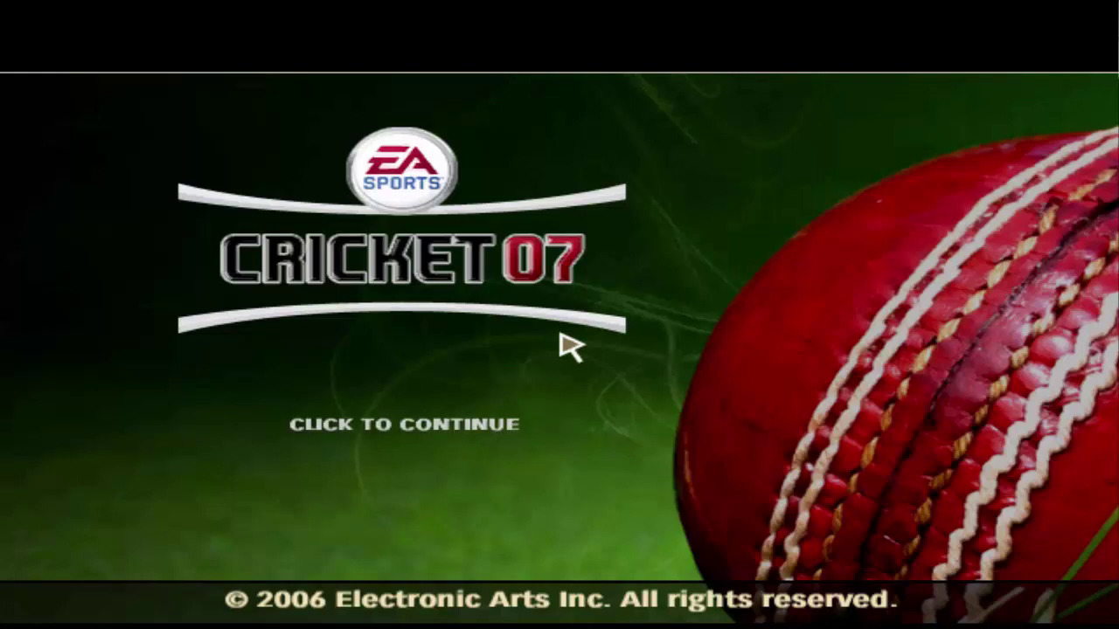
- Continue past the Cricket 07 title screen and open the load screen of My Cricket
{"action": "left_click", "coordinate": [570, 347]}
{"action": "key", "text": "Return"}
{"action": "key", "text": "Return"}
{"action": "key", "text": "Up"}
{"action": "key", "text": "Up"}
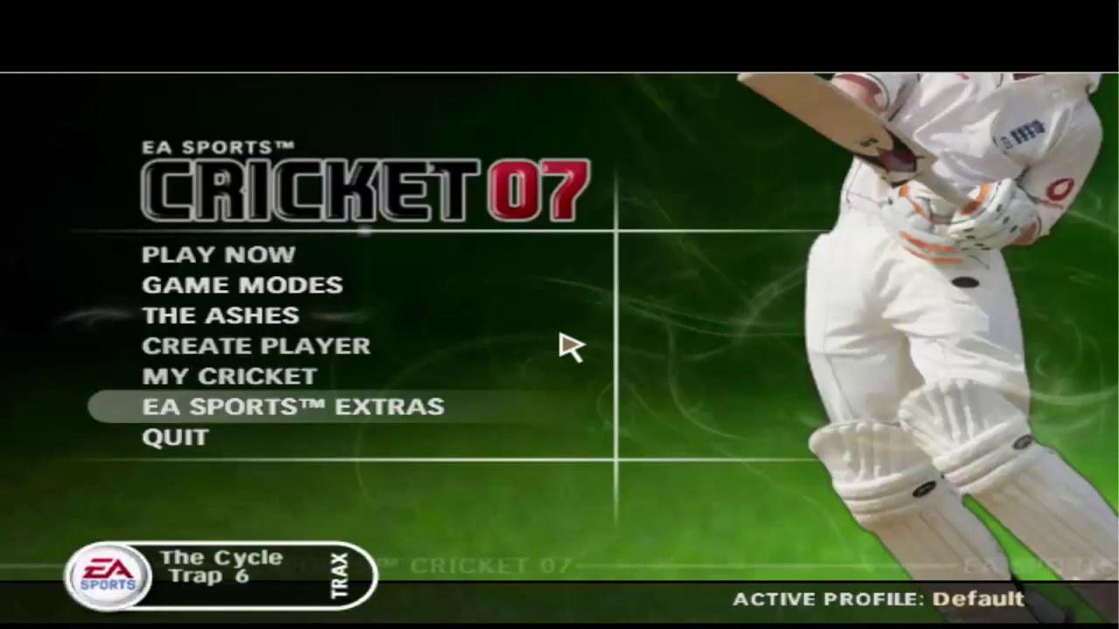
{"action": "key", "text": "Up"}
{"action": "key", "text": "Return"}
{"action": "key", "text": "Up"}
{"action": "key", "text": "Return"}
{"action": "key", "text": "Return"}
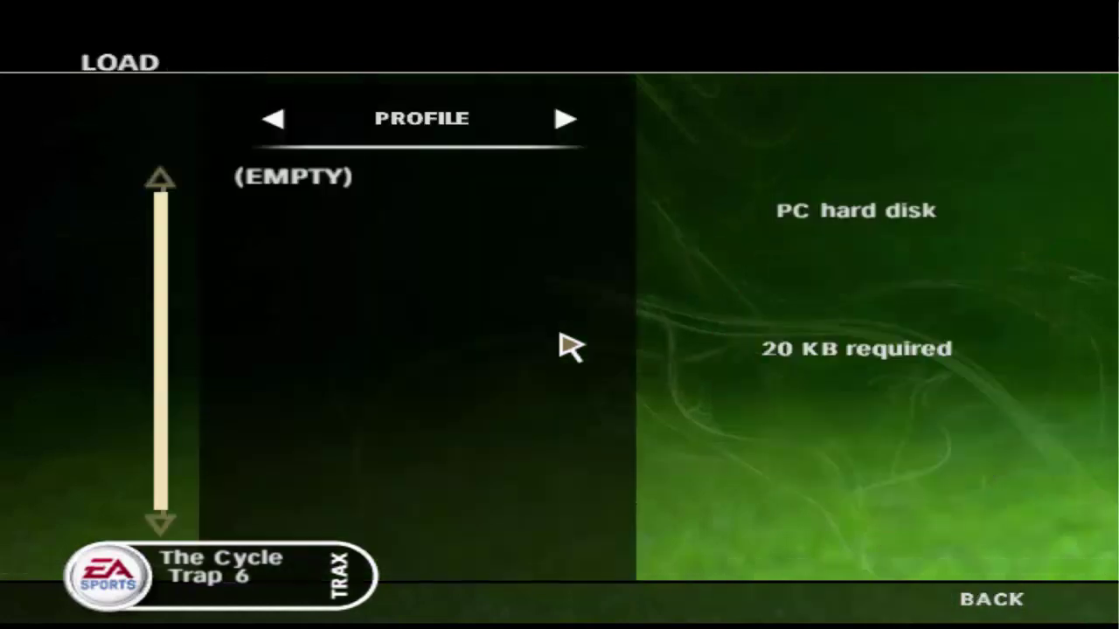
- Load the saved roster named test, accept losing unsaved changes and return to the main menu
{"action": "key", "text": "Right"}
{"action": "key", "text": "Right"}
{"action": "key", "text": "Return"}
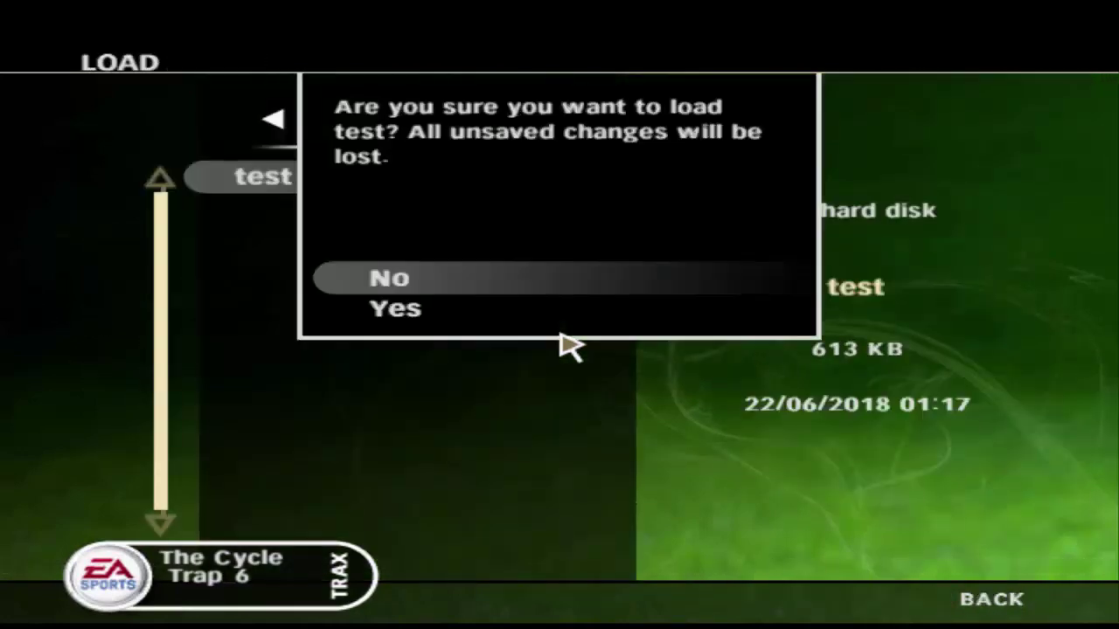
{"action": "key", "text": "Down"}
{"action": "key", "text": "Return"}
{"action": "key", "text": "Return"}
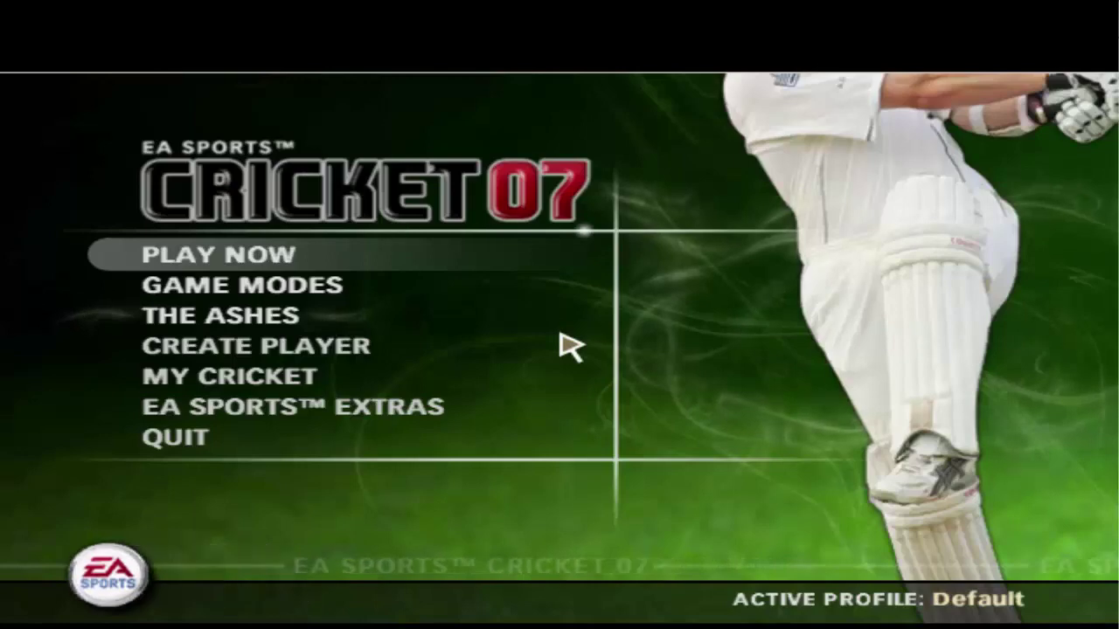
- Start a Play Now match controlling Pakistan against England and continue through the match conditions to Pakistan's team selections
{"action": "key", "text": "Return"}
{"action": "key", "text": "Right"}
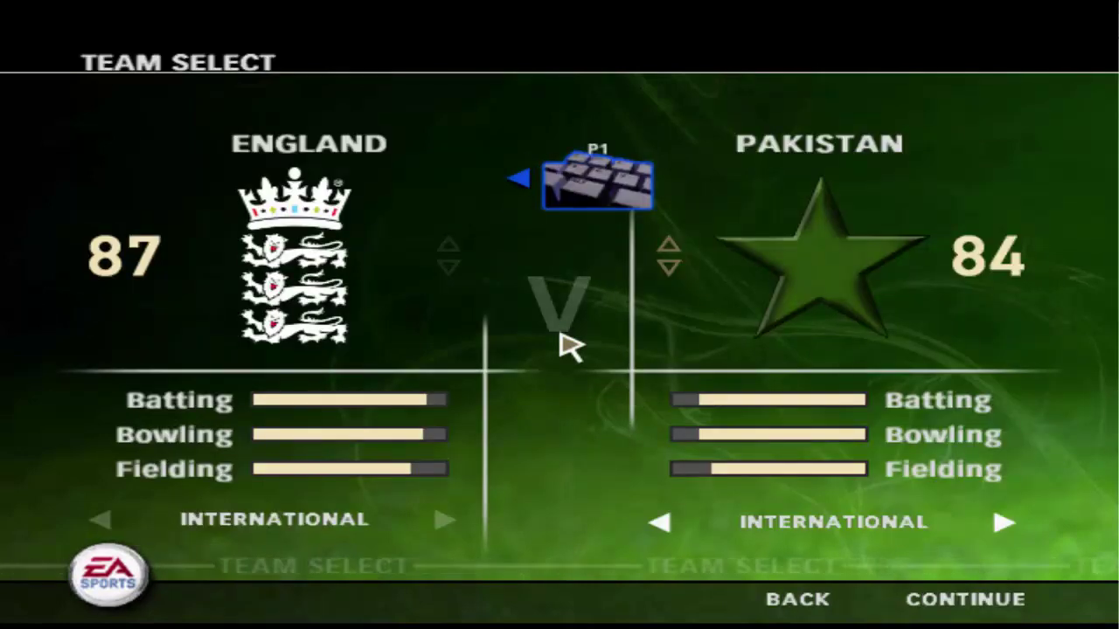
{"action": "key", "text": "Return"}
{"action": "key", "text": "Return"}
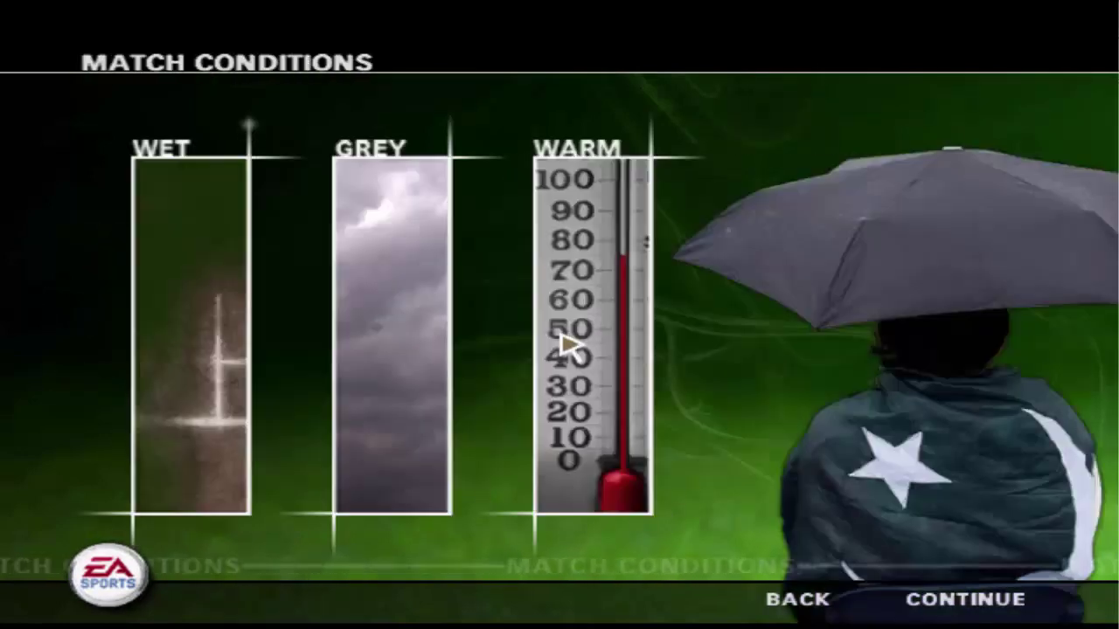
{"action": "key", "text": "Return"}
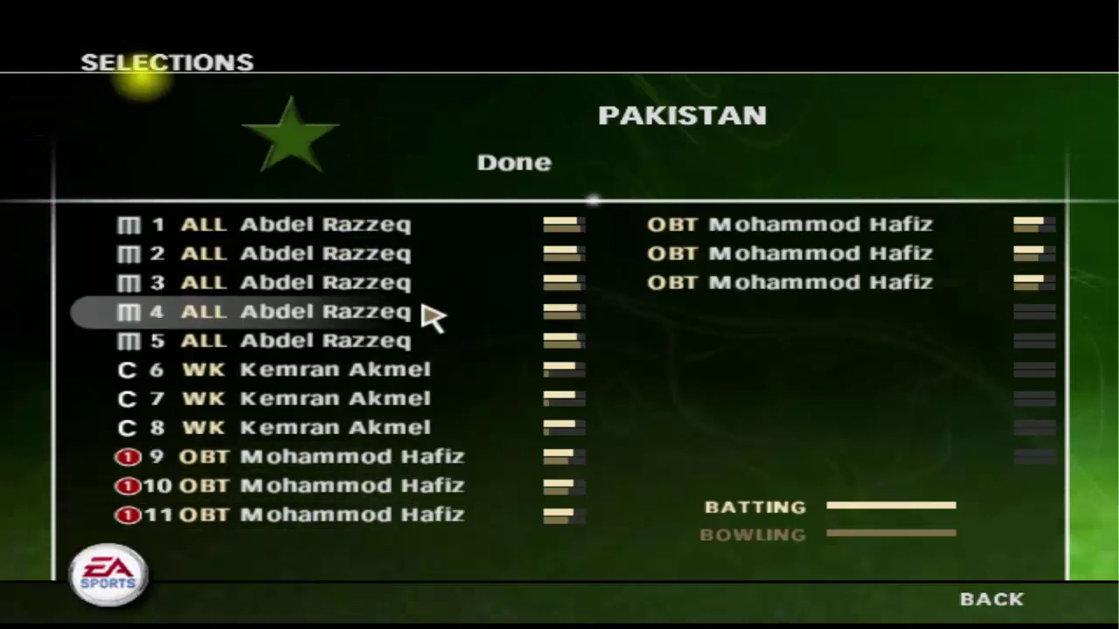
- Return to the match settings, change the match type to Unlimited Overs and continue to Pakistan's team selections
{"action": "left_click", "coordinate": [972, 608]}
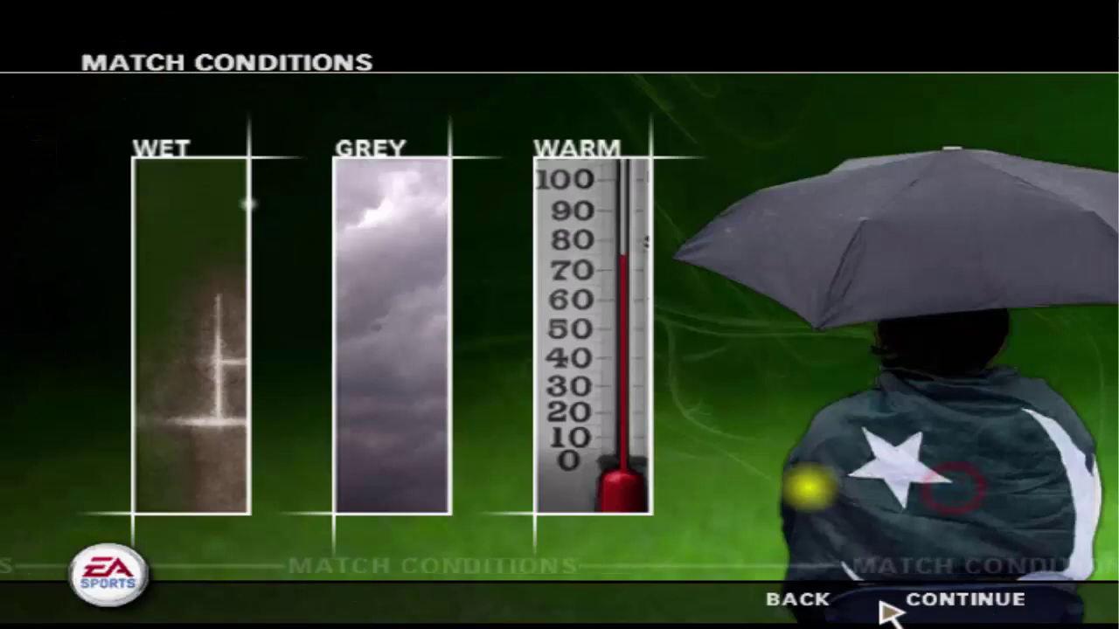
{"action": "left_click", "coordinate": [827, 602]}
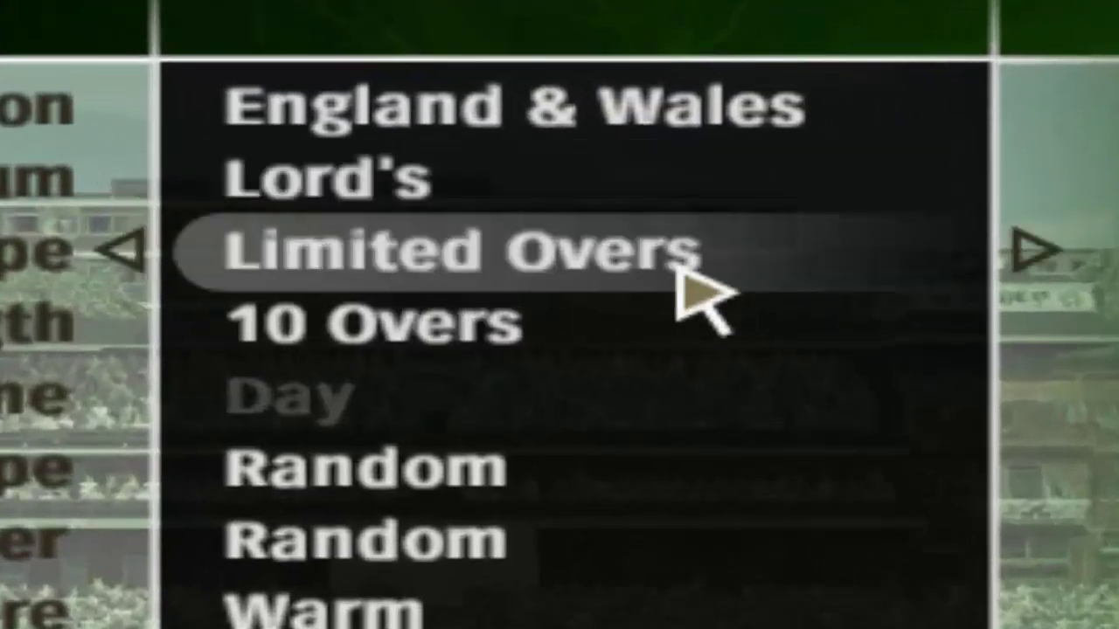
{"action": "left_click", "coordinate": [1030, 252]}
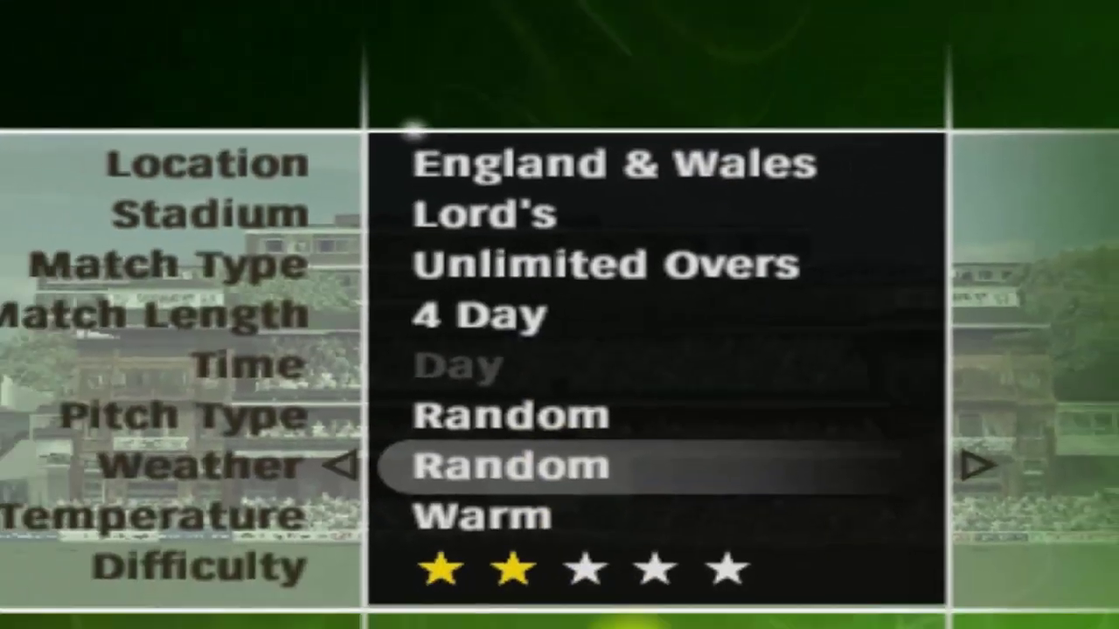
{"action": "left_click", "coordinate": [953, 609]}
{"action": "left_click", "coordinate": [956, 609]}
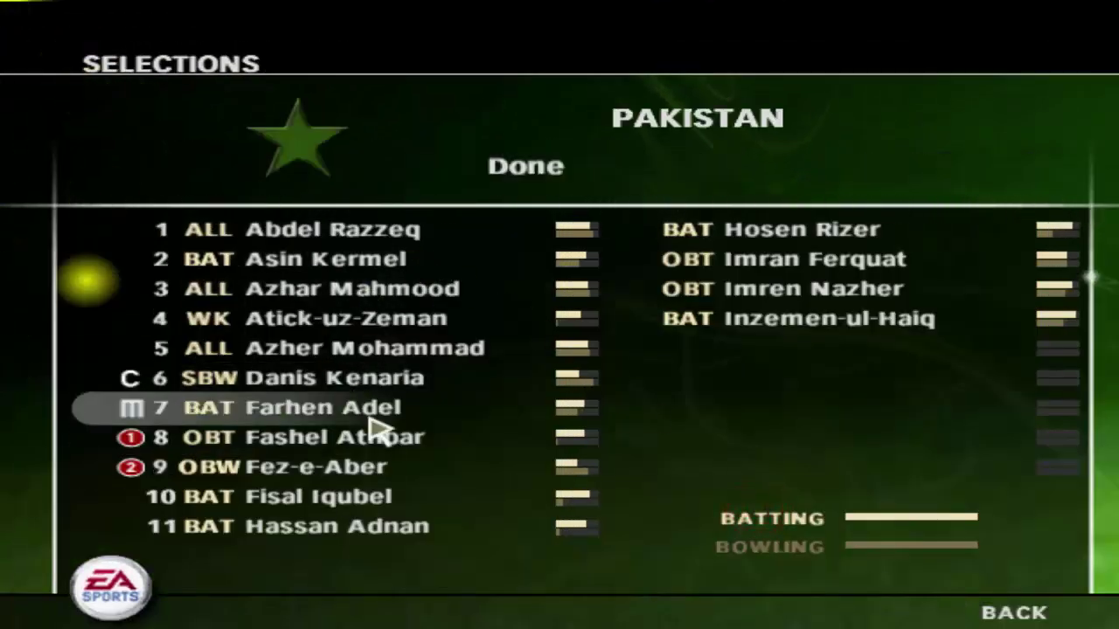
- Back out of Pakistan's selections and the match setup to the main menu
{"action": "left_click", "coordinate": [1003, 621]}
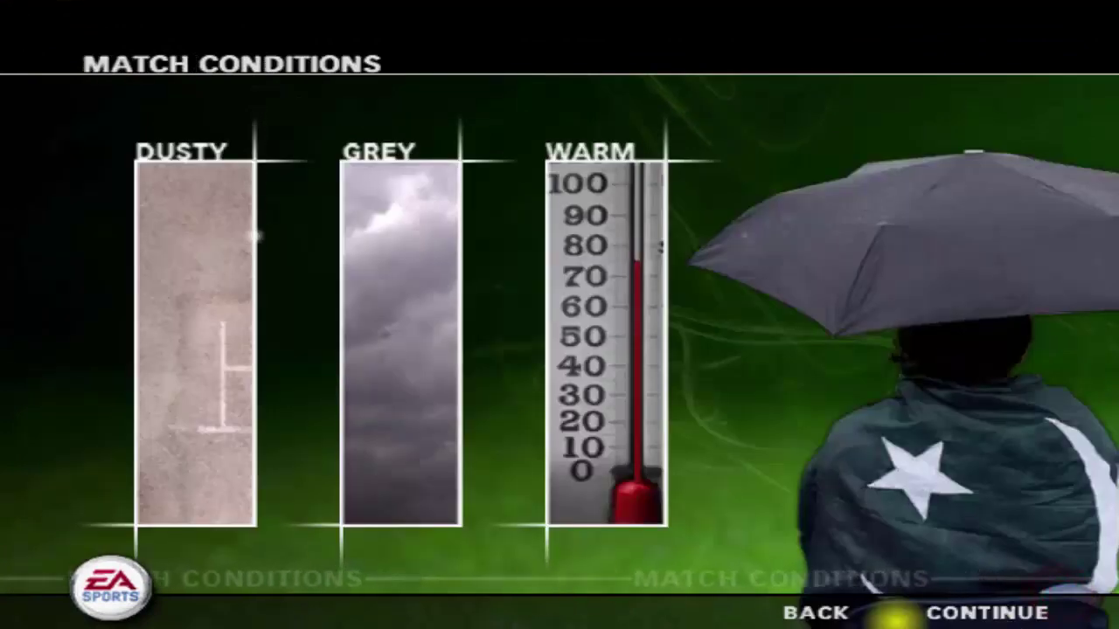
{"action": "left_click", "coordinate": [834, 611]}
{"action": "left_click", "coordinate": [817, 610]}
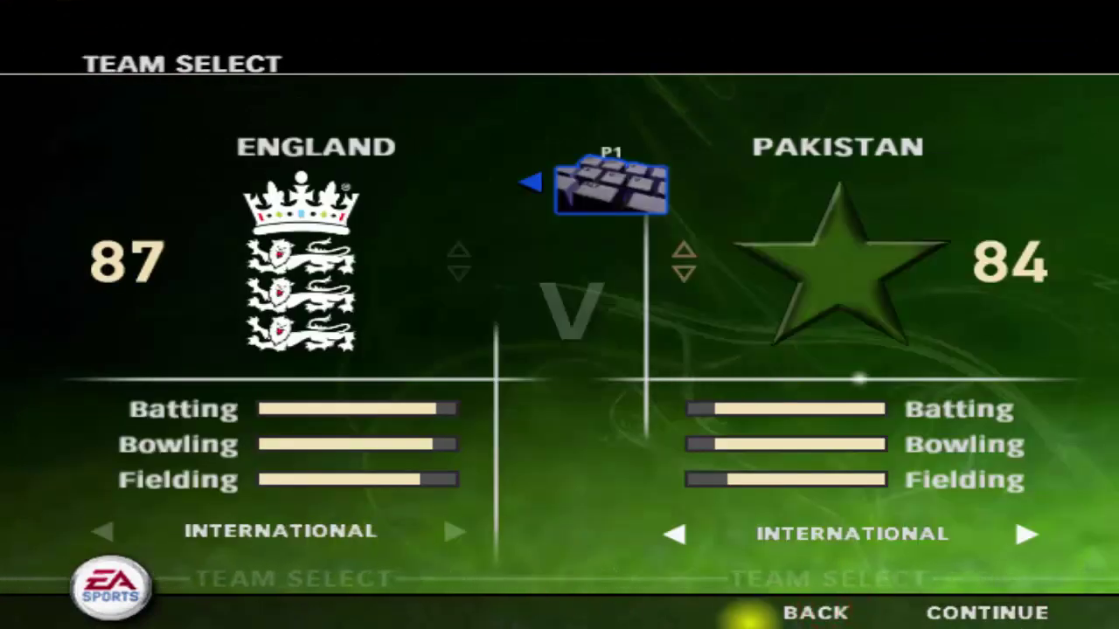
{"action": "left_click", "coordinate": [752, 612]}
- Quit Cricket 07, confirming the exit, and close the game's installation folder window
{"action": "left_click", "coordinate": [437, 456]}
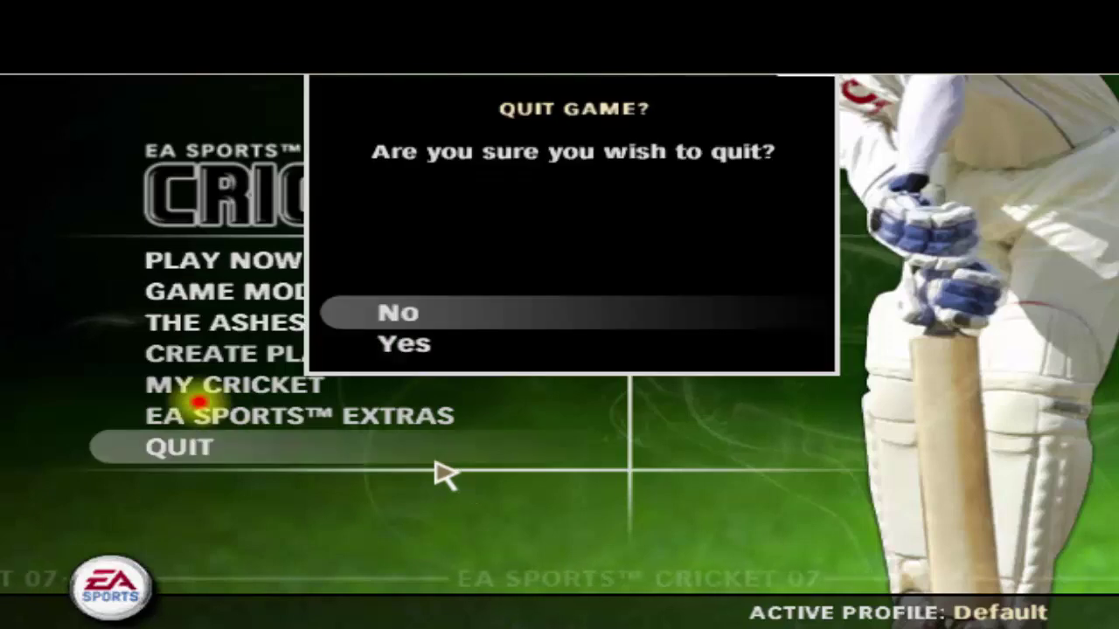
{"action": "left_click", "coordinate": [440, 344]}
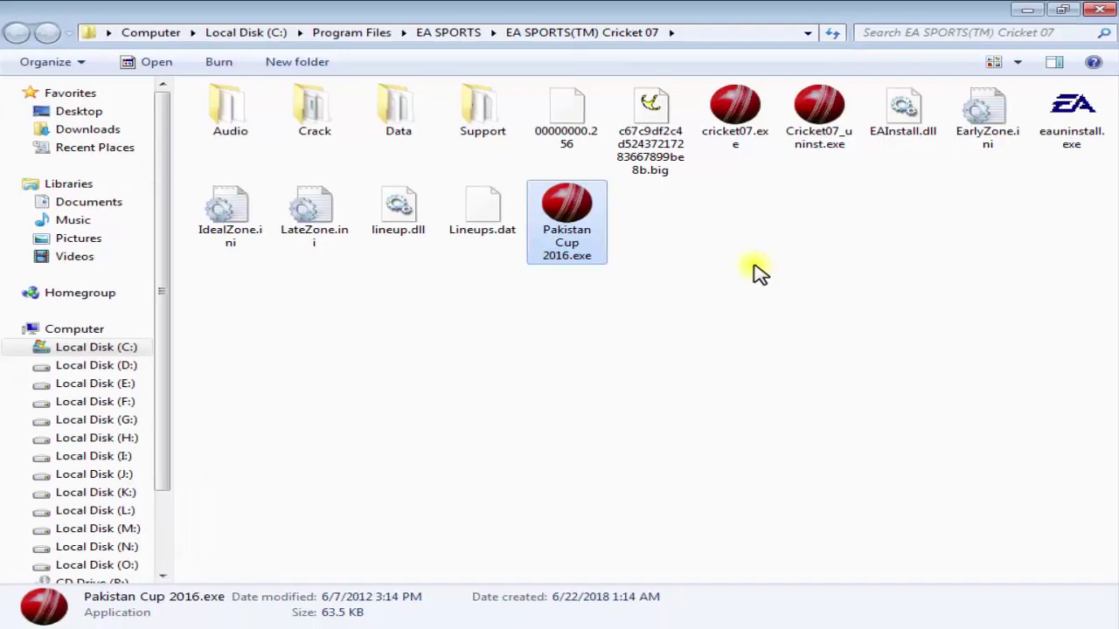
{"action": "left_click", "coordinate": [1098, 10]}
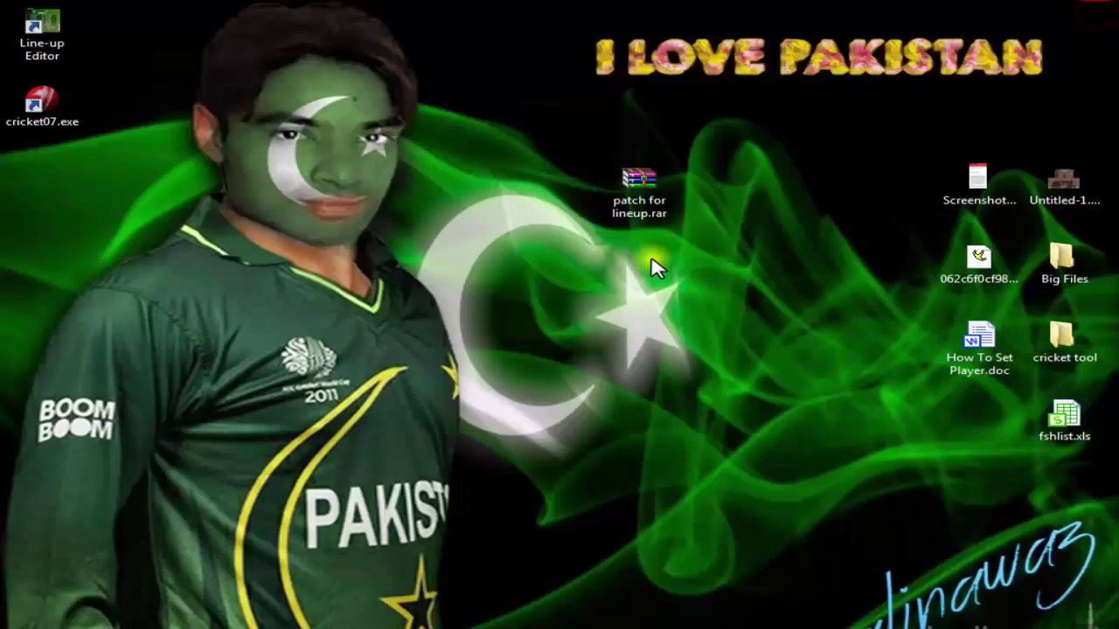